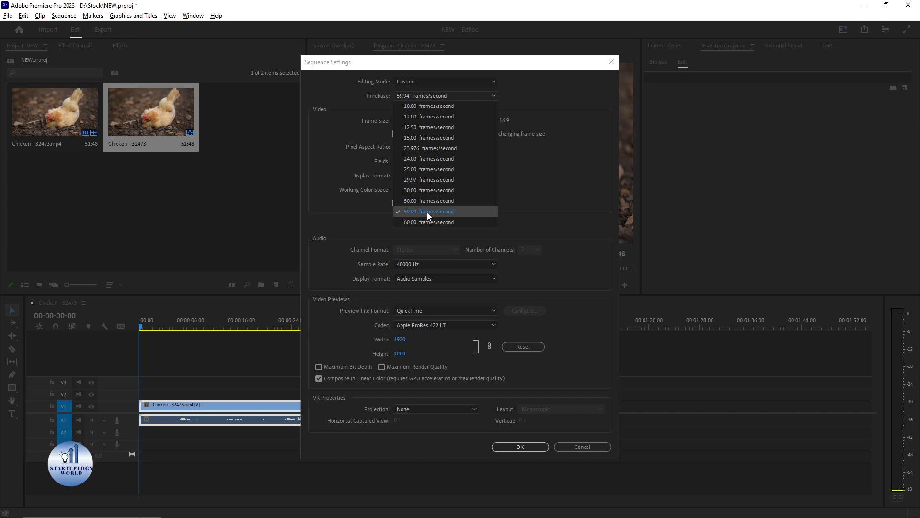
- Set the sequence timebase to 59.94 frames/second and apply the sequence settings
left_click(427, 212)
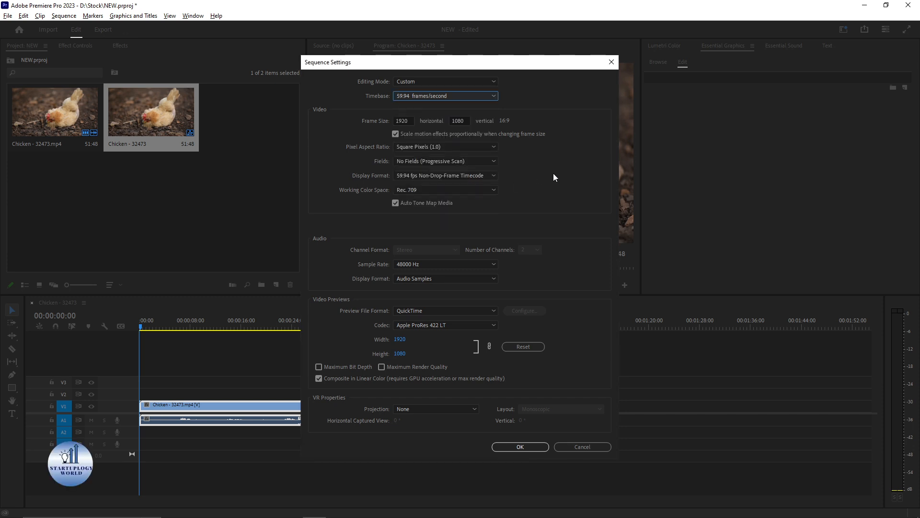
left_click(520, 446)
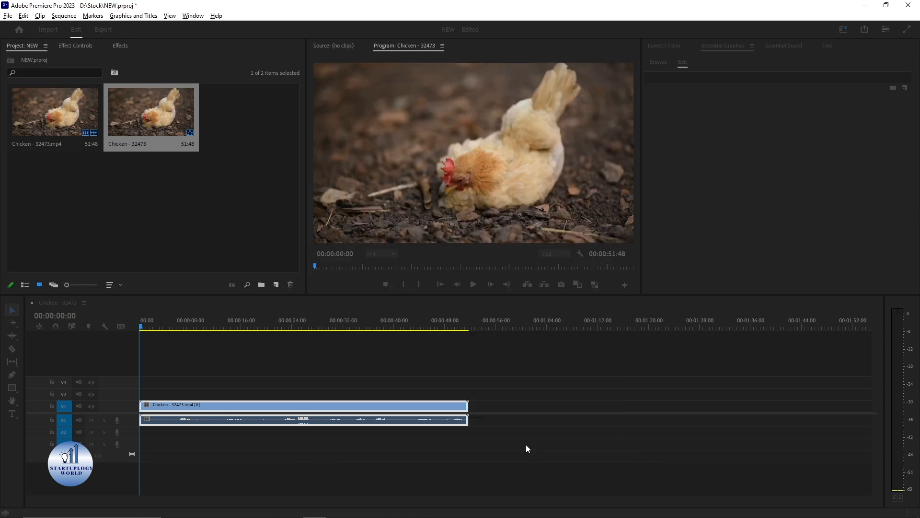
- Delete only the chicken clip's audio from track A1 and play back the first few seconds of the remaining video
left_click(163, 420, "alt")
key("Delete")
left_click(167, 405)
key("space")
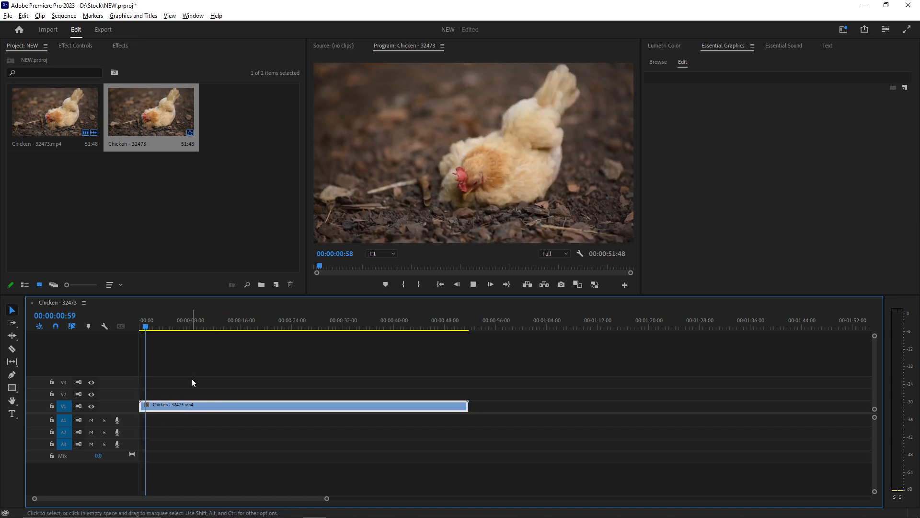
key("equal")
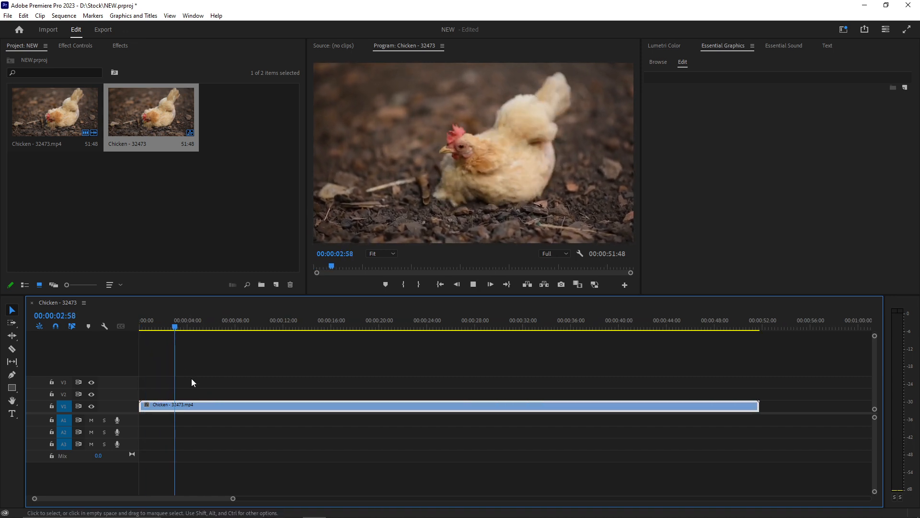
key("space")
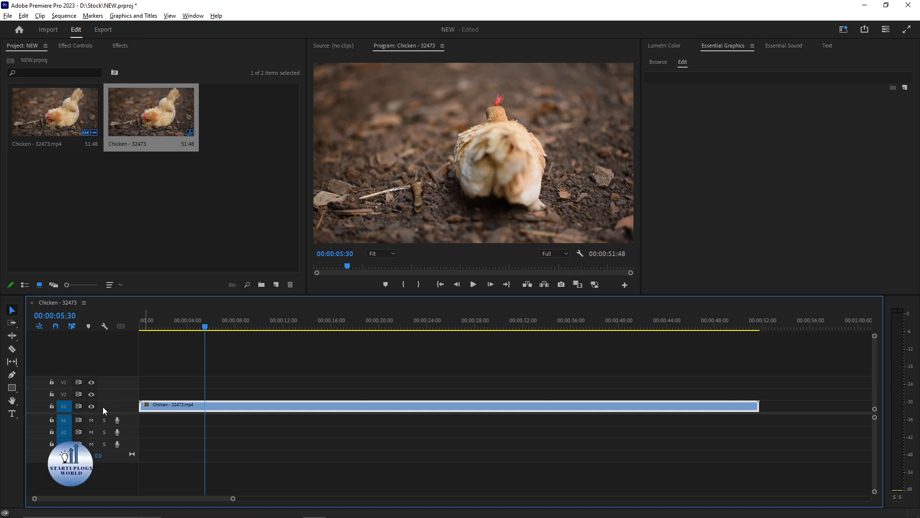
- Enlarge video track V1 until the clip's thumbnail and connector line show, and play a short part of the clip
scroll(103, 406, "up", 7)
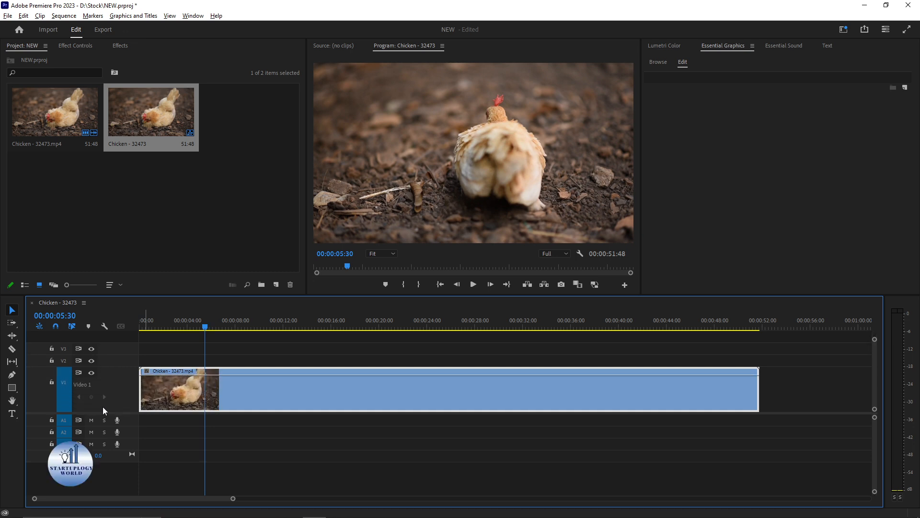
scroll(102, 407, "up", 1)
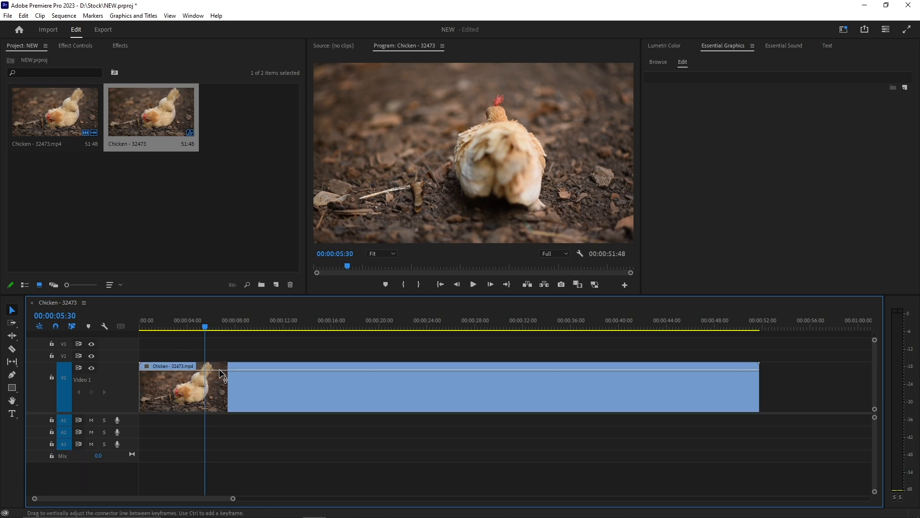
mouse_move(254, 369)
left_mouse_down()
mouse_move(253, 400)
mouse_move(238, 368)
left_mouse_up()
key("space")
key("space")
left_click(239, 353)
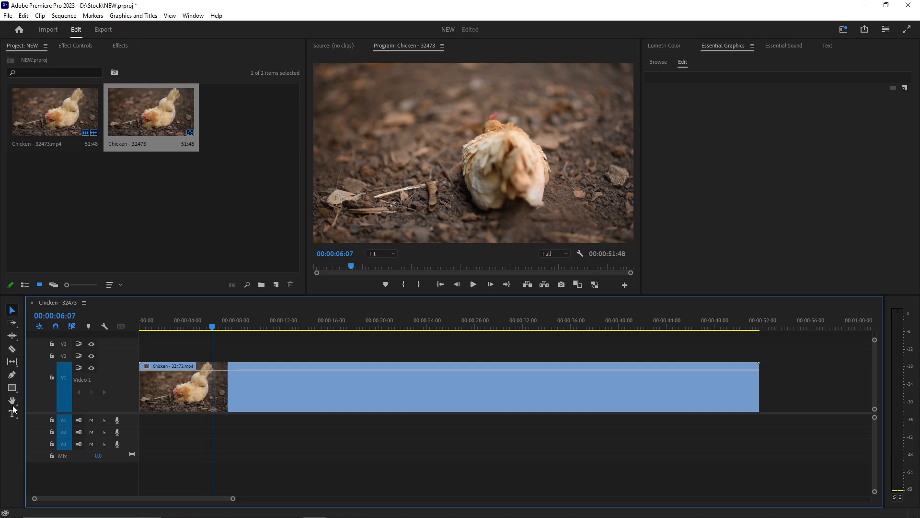
- Switch the clip's keyframe line from Opacity to Time Remapping: Speed and reselect the clip
left_click(11, 376)
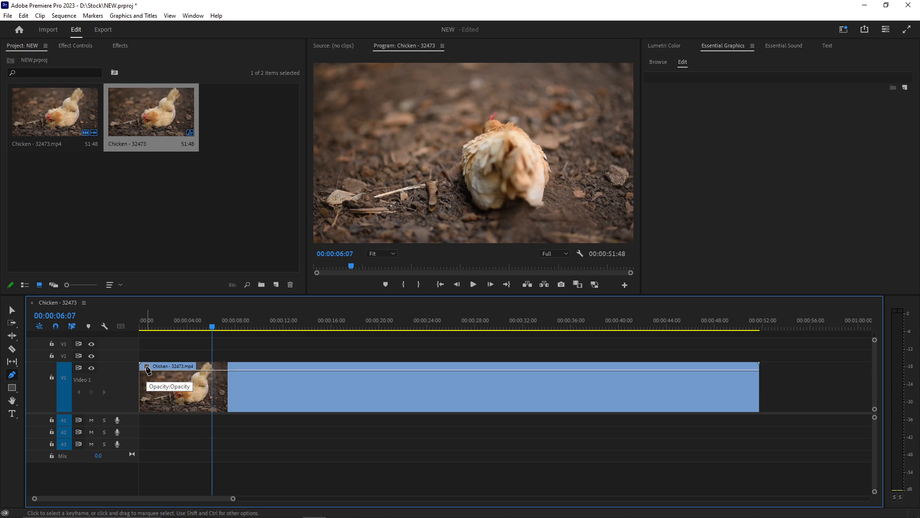
left_click(146, 367)
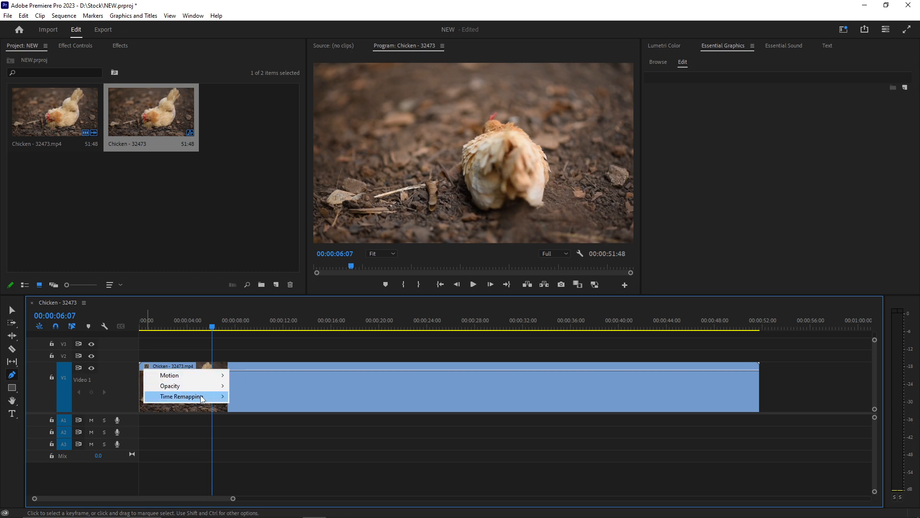
mouse_move(186, 399)
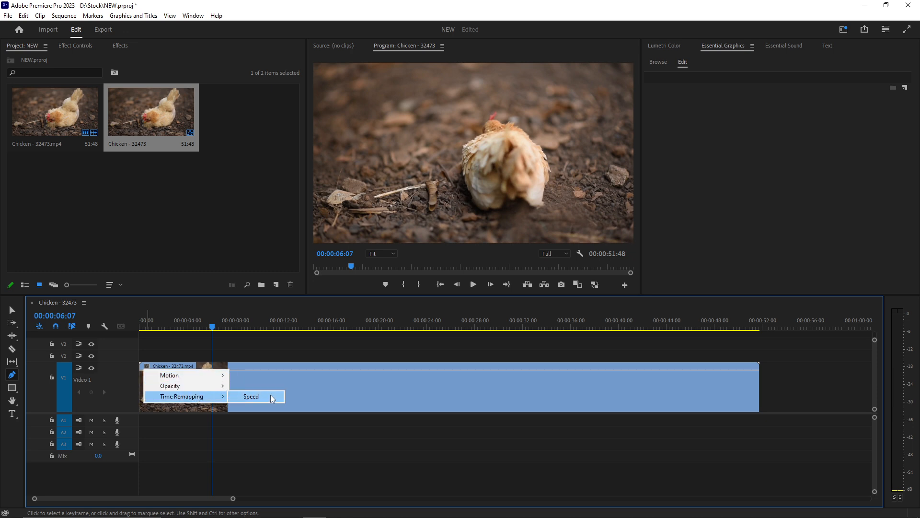
left_click(251, 397)
left_click(148, 369)
left_click(177, 353)
key("v")
left_click(248, 376)
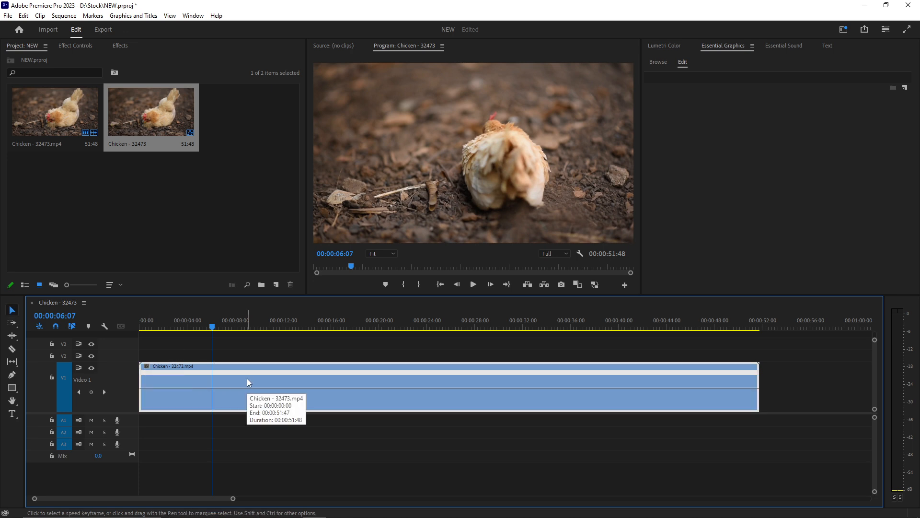
- Try slowing the whole clip to 50% speed, preview it, and undo the speed change
right_click(247, 382)
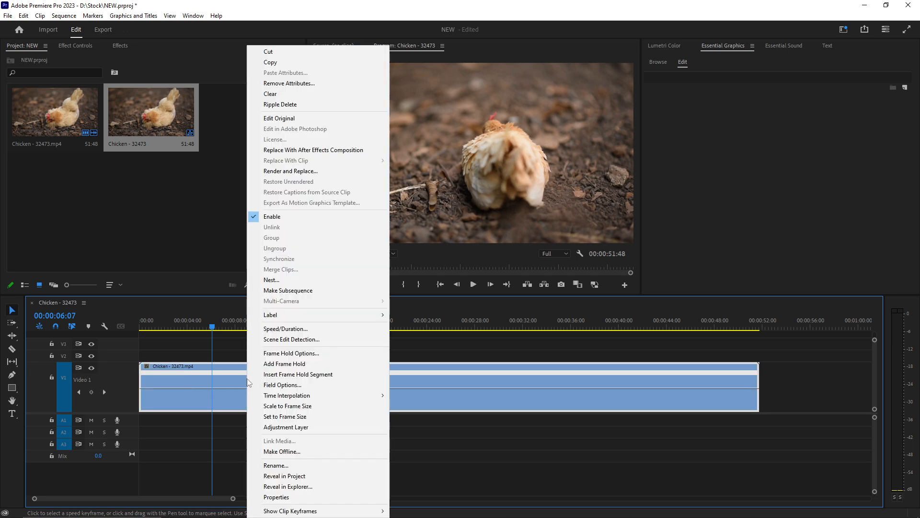
left_click(278, 329)
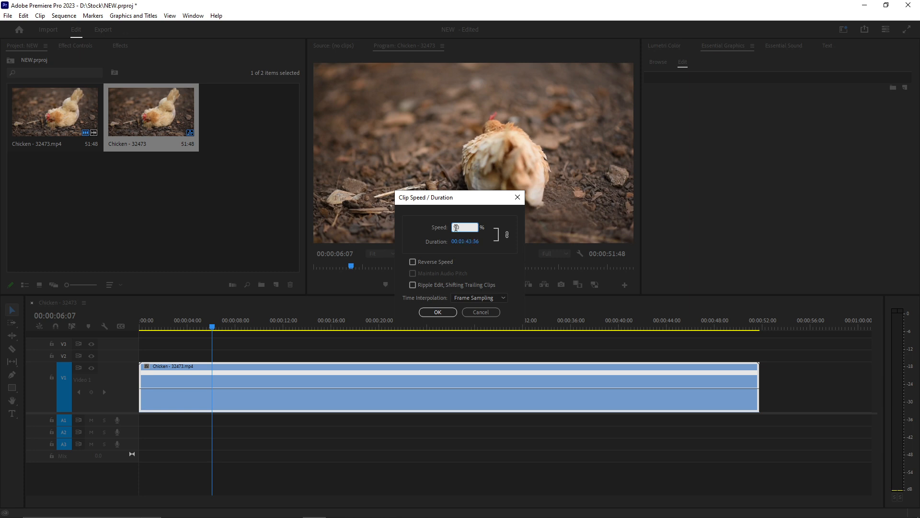
left_click(438, 312)
left_click(161, 324)
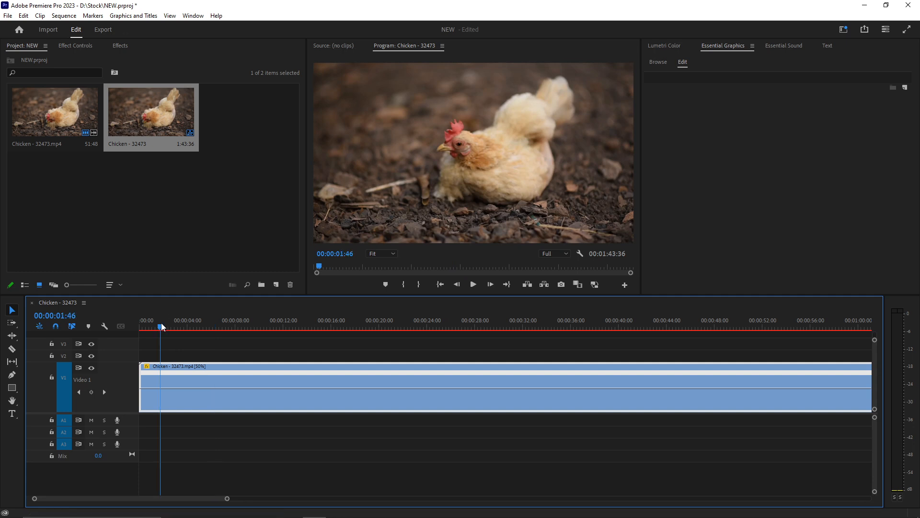
key("space")
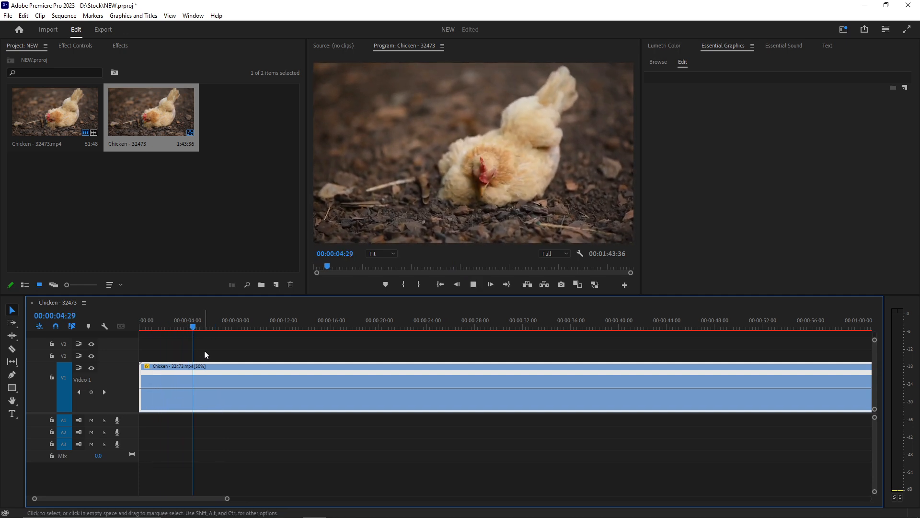
key("space")
key("ctrl+z")
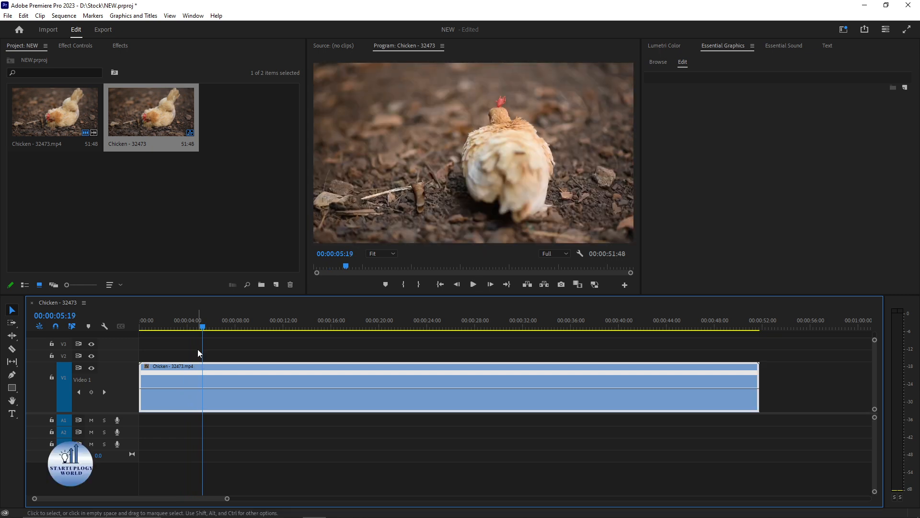
- Add speed keyframes to the clip's speed line with the Pen tool, starting at 00:00:05:19
left_click(12, 376)
key("=")
scroll(197, 385, "up", 1)
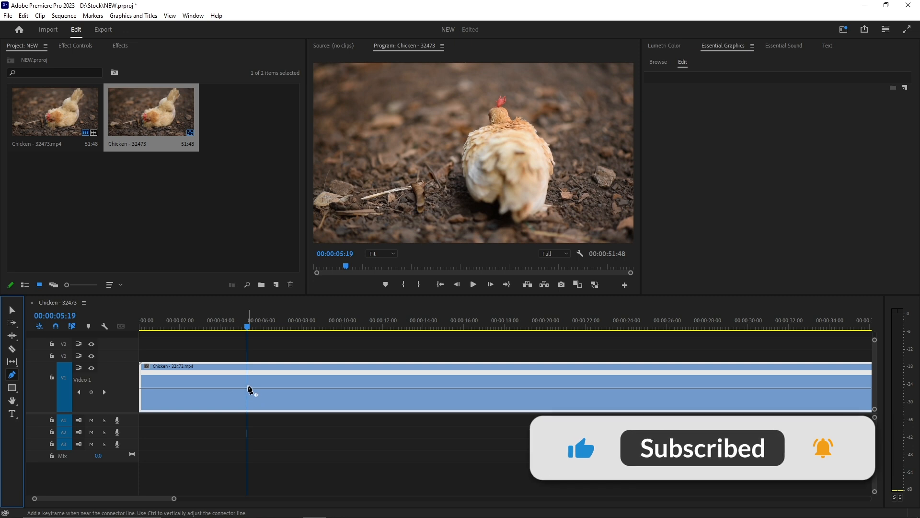
left_click(249, 389)
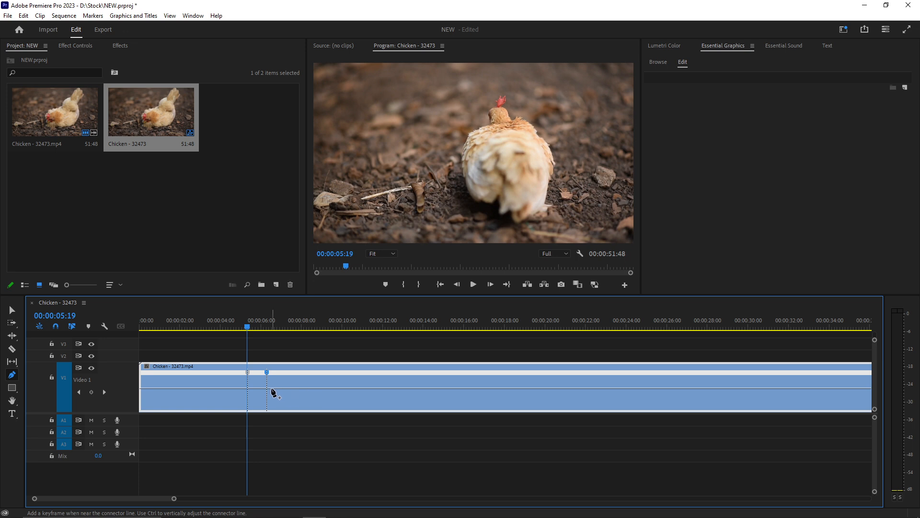
- Slow the section between the inner speed keyframes by lowering its speed line, and play back from about 00:00:03:55
left_click(11, 312)
key("equal")
key("equal")
mouse_move(277, 387)
left_mouse_down()
mouse_move(277, 404)
mouse_move(277, 380)
left_mouse_up()
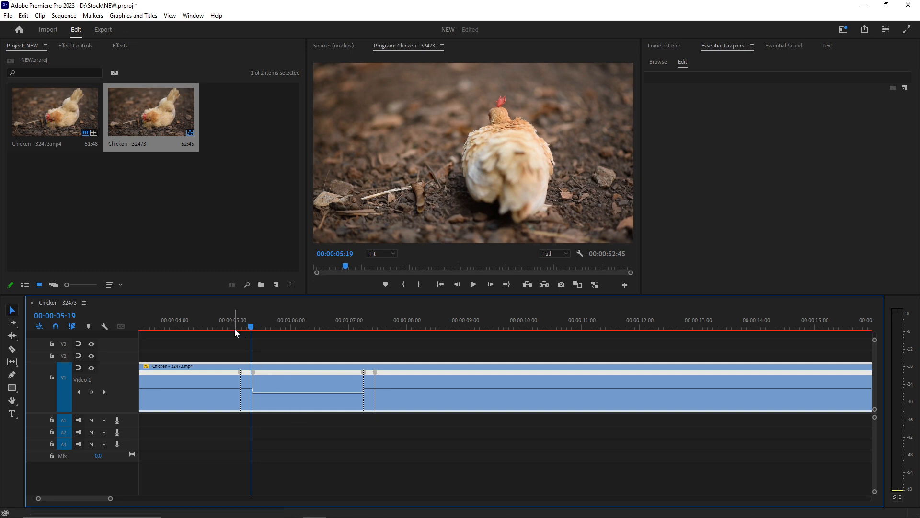
left_click_drag(209, 320, 168, 319)
key("space")
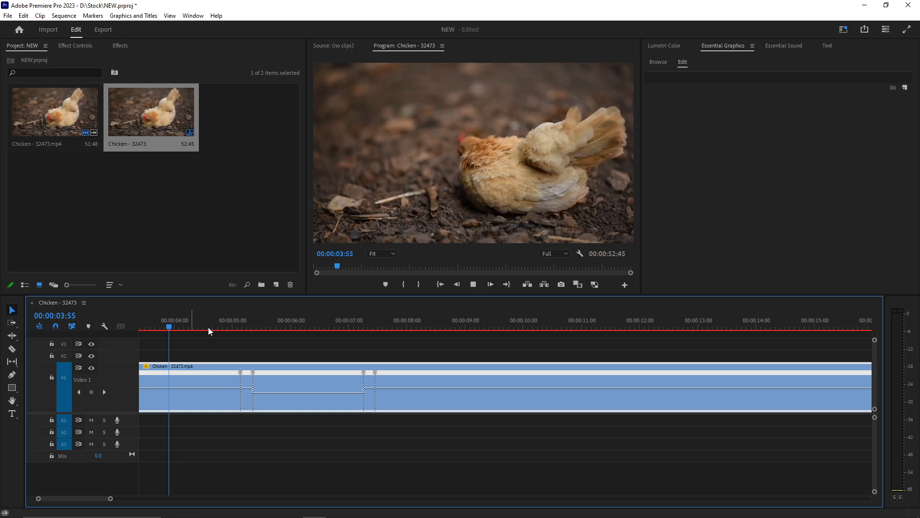
scroll(228, 331, "up", 3)
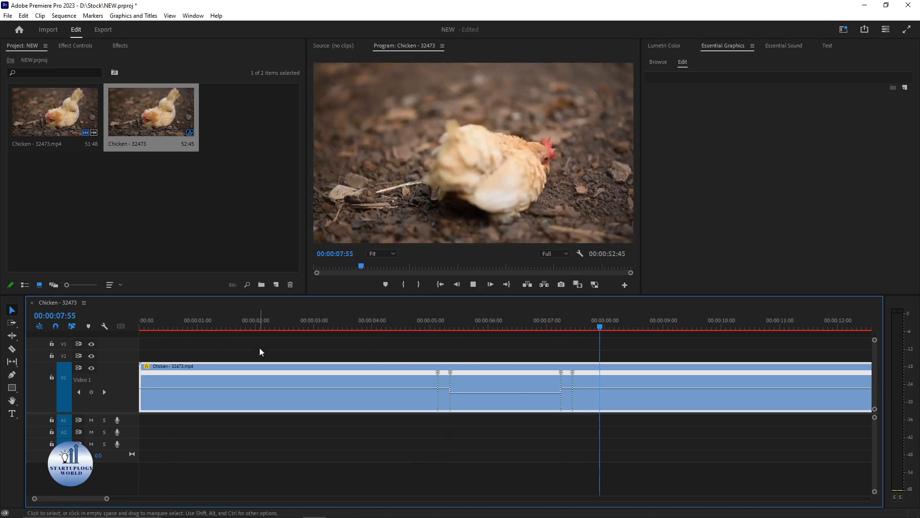
key("space")
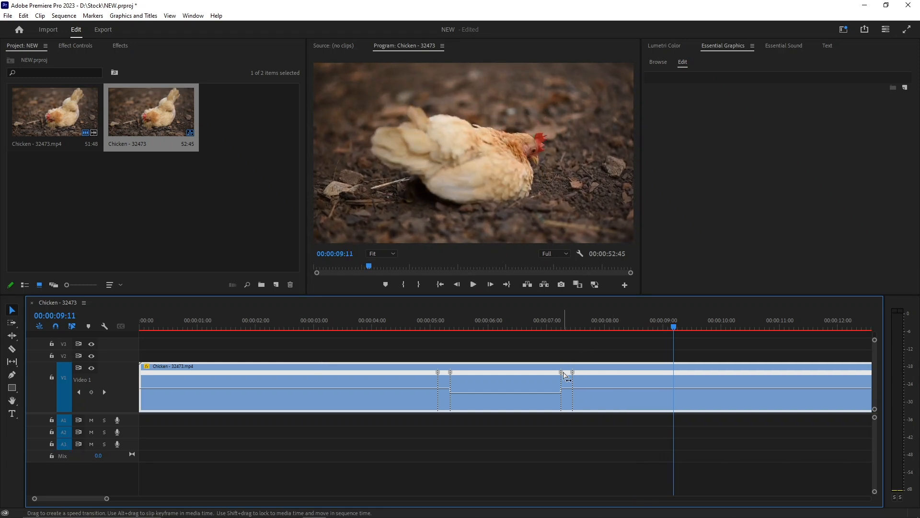
- Split the keyframe at the end of the slowed section into a gradual speed transition and play it back
scroll(565, 352, "down", 6)
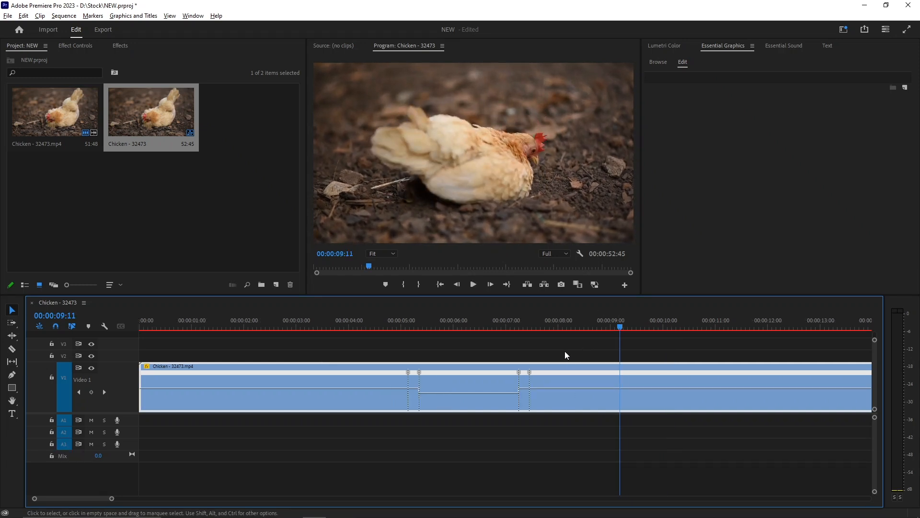
scroll(319, 371, "up", 6)
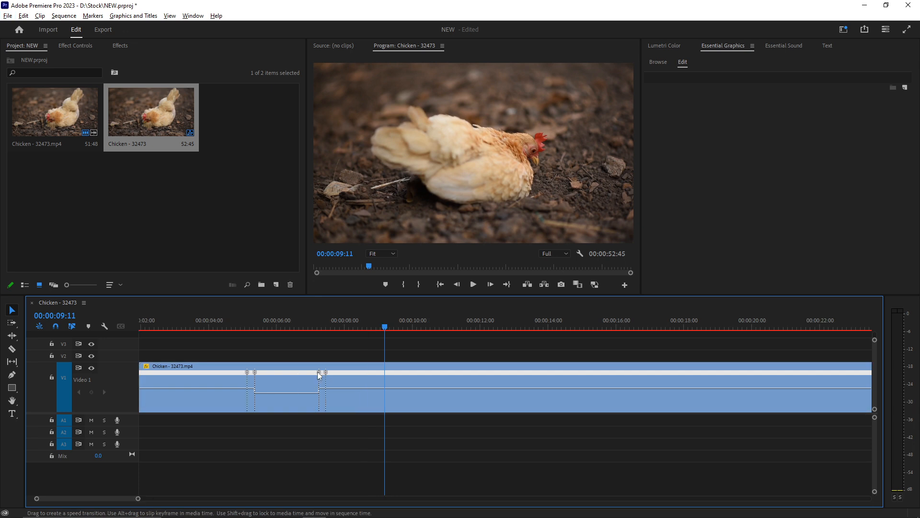
left_click(319, 372)
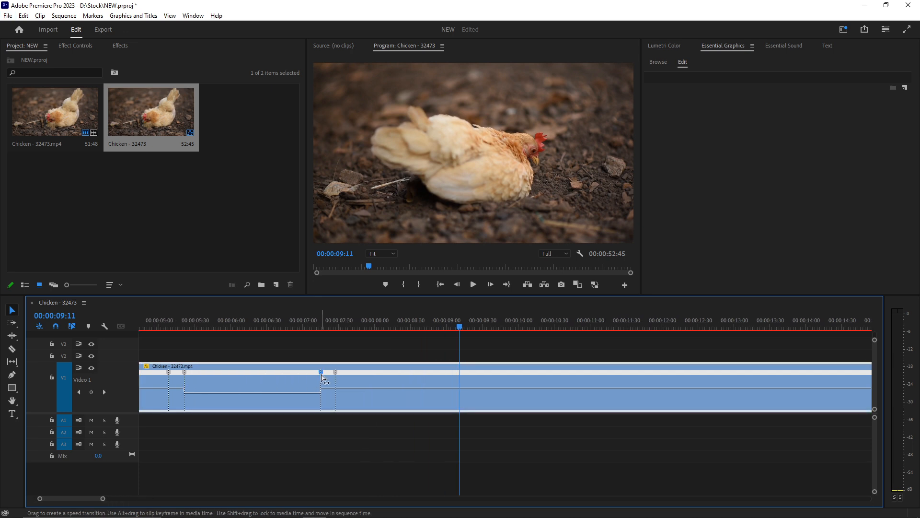
left_click_drag(322, 376, 339, 376)
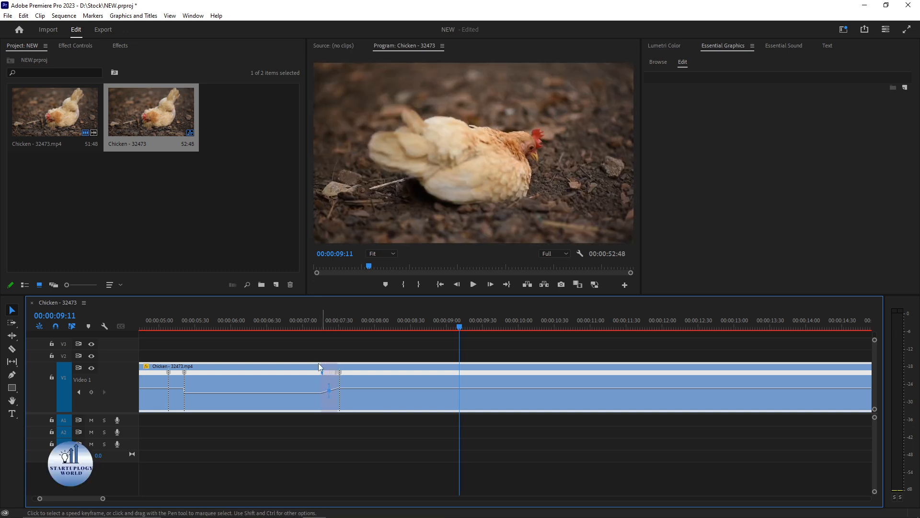
left_click(298, 321)
key("space")
left_click(149, 315)
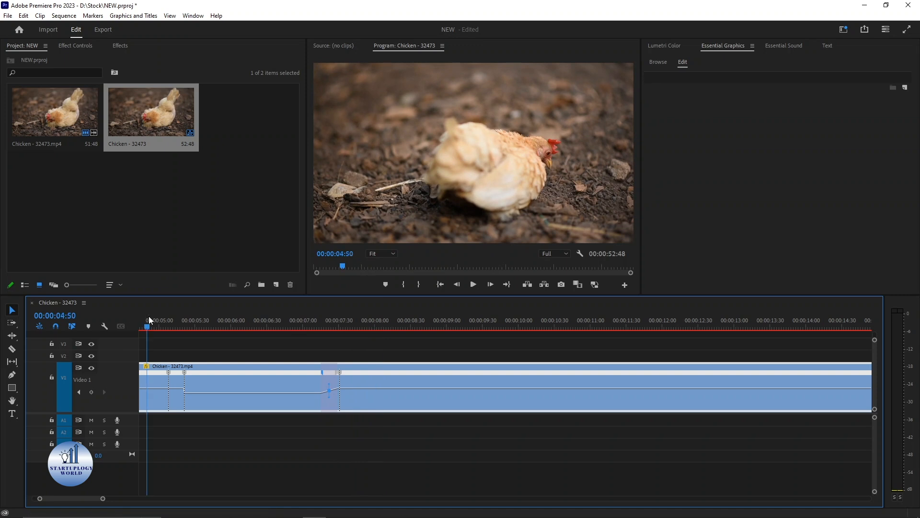
scroll(148, 315, "up", 5)
key("space")
- Split the keyframe at the start of the slowed section into a gradual speed transition and play through the slowed part
scroll(431, 366, "down", 3)
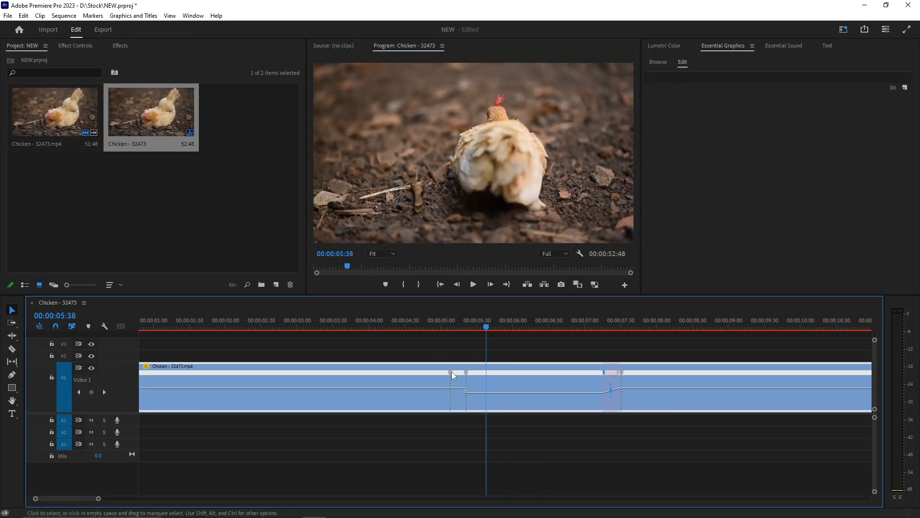
left_click_drag(465, 376, 450, 376)
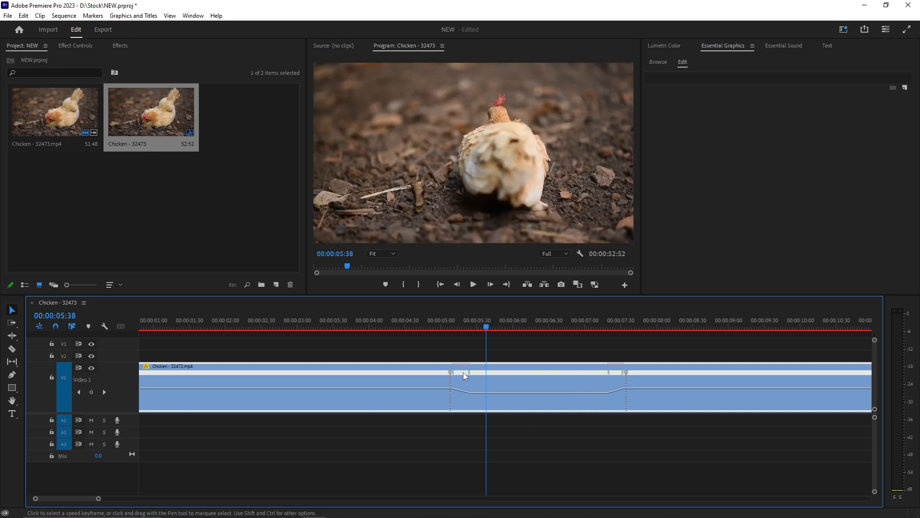
left_click(423, 319)
key("space")
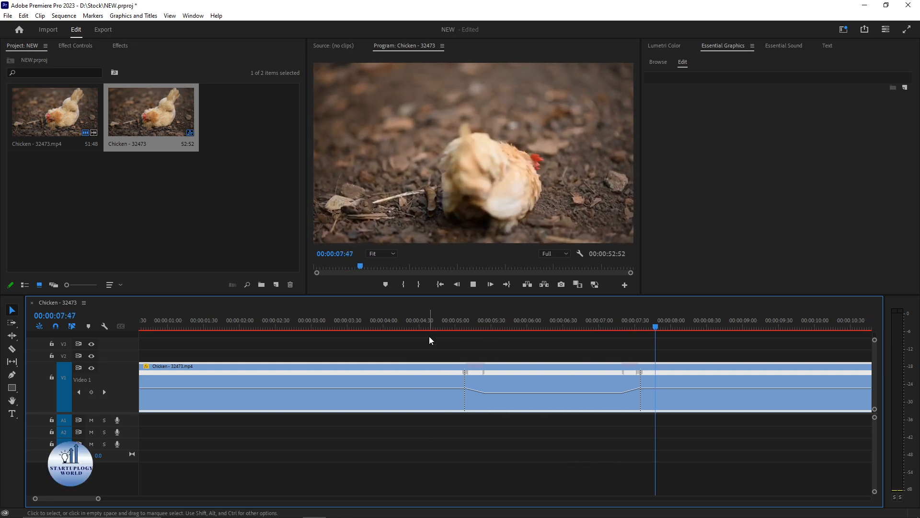
key("space")
- Add four more speed keyframes with the Pen tool at 00:00:08:53 and at about 10, 14 and 15 seconds
key("minus")
scroll(233, 347, "down", 10)
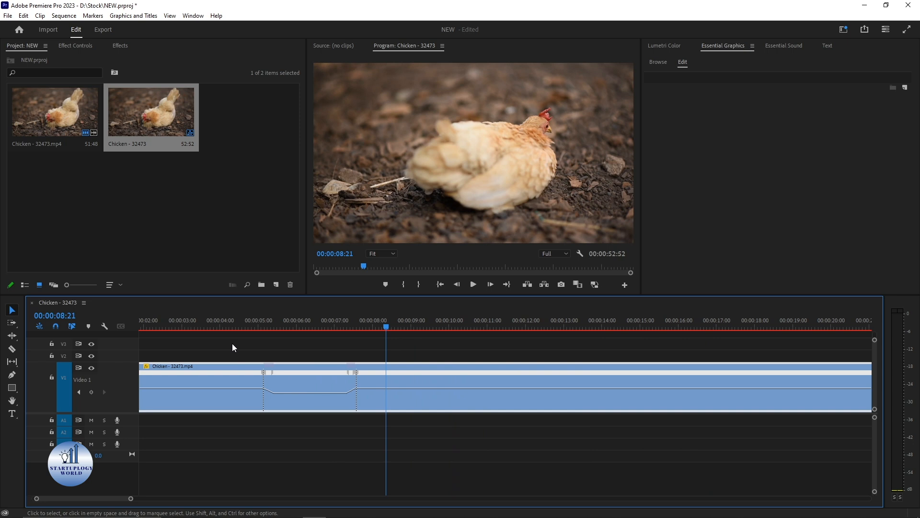
left_click(13, 375)
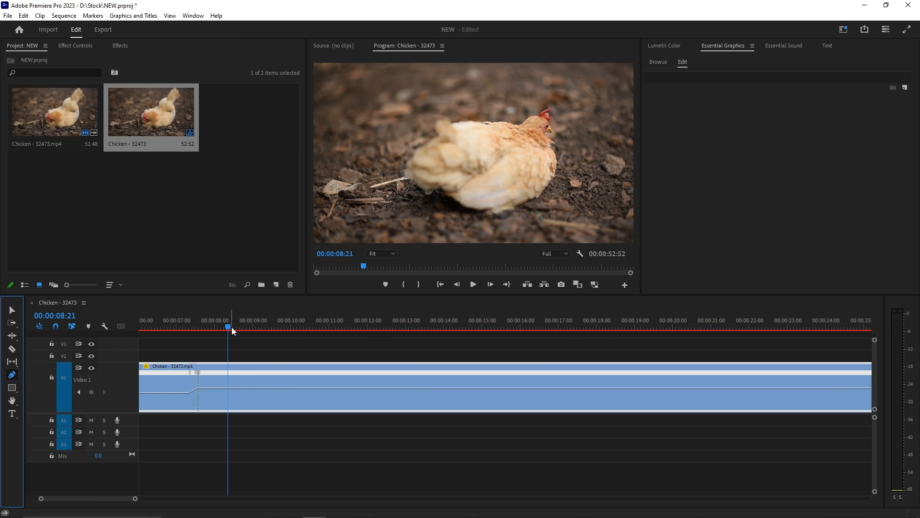
left_click_drag(230, 327, 248, 327)
left_click(250, 389)
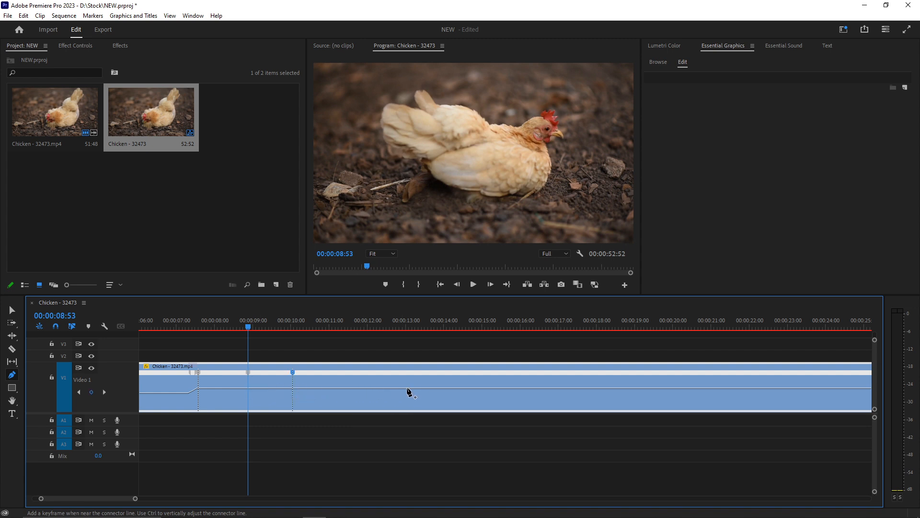
left_click(444, 389)
left_click(481, 389)
left_click(12, 309)
left_click(362, 339)
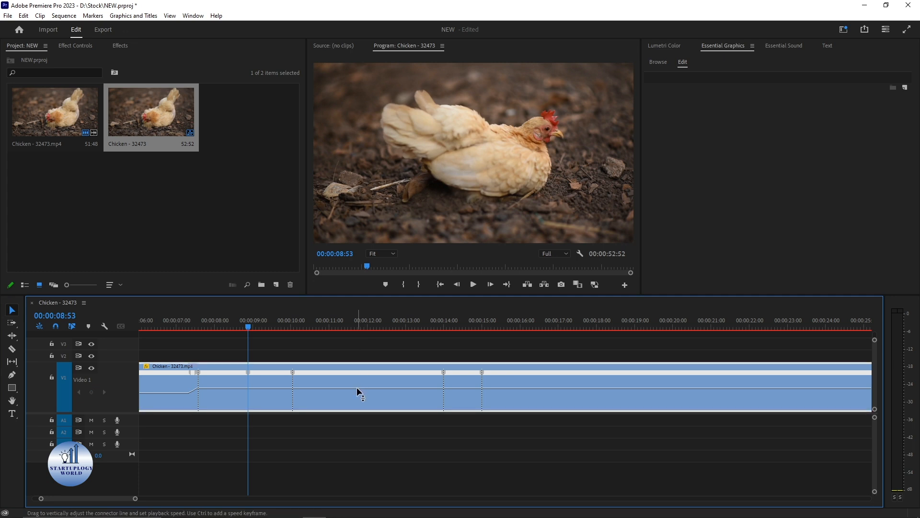
- Slow the section between the keyframes at about 10 and 14 seconds by lowering its speed line, and play it back
left_click_drag(357, 387, 357, 408)
key("space")
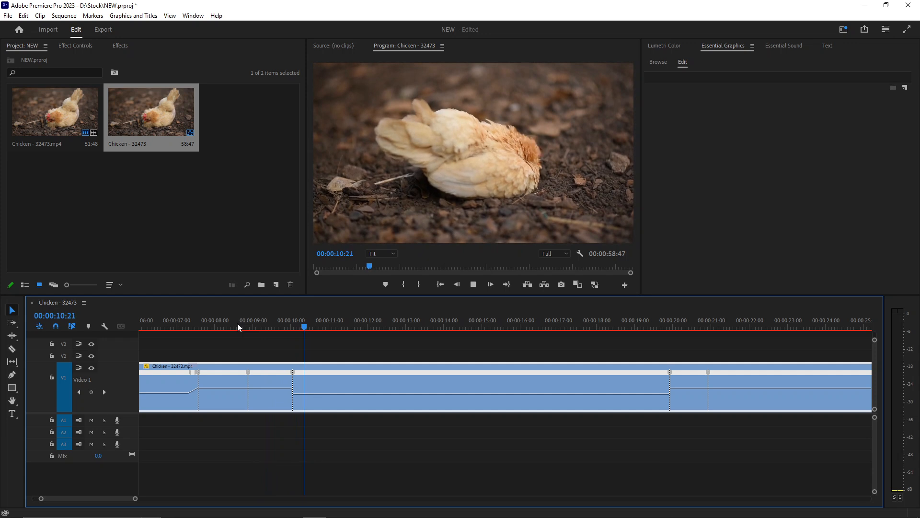
key("space")
- Split the keyframes at both the start and end of the second slowed section into gradual speed transitions
left_click_drag(293, 374, 248, 380)
scroll(606, 360, "right", 1)
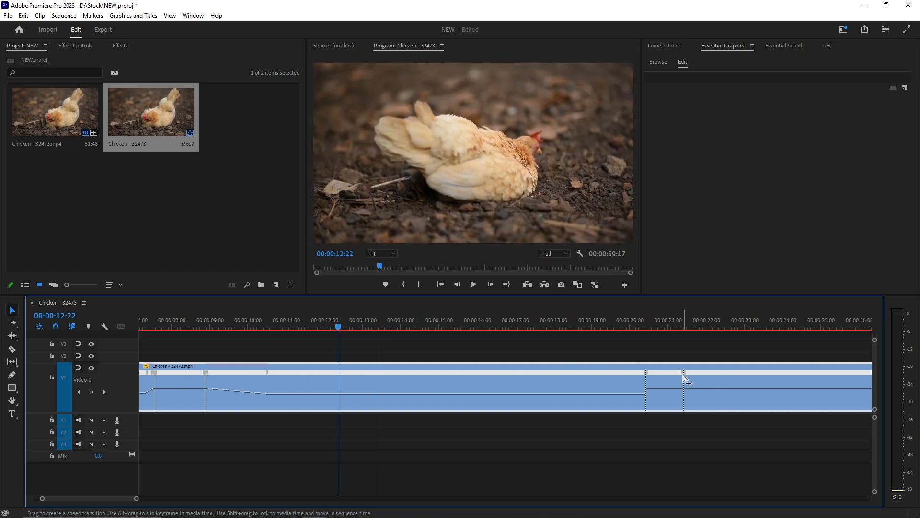
left_click(647, 373)
left_click_drag(648, 373, 693, 375)
scroll(282, 378, "down", 4)
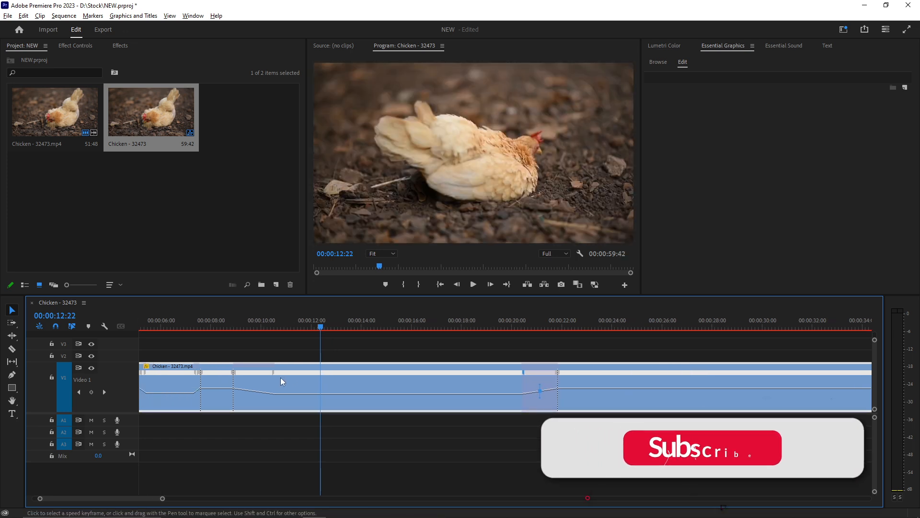
- Delete the starting speed keyframe of the first slowed section and close up its remaining transition
left_click(213, 321)
left_click(181, 374)
left_click_drag(182, 379, 197, 377)
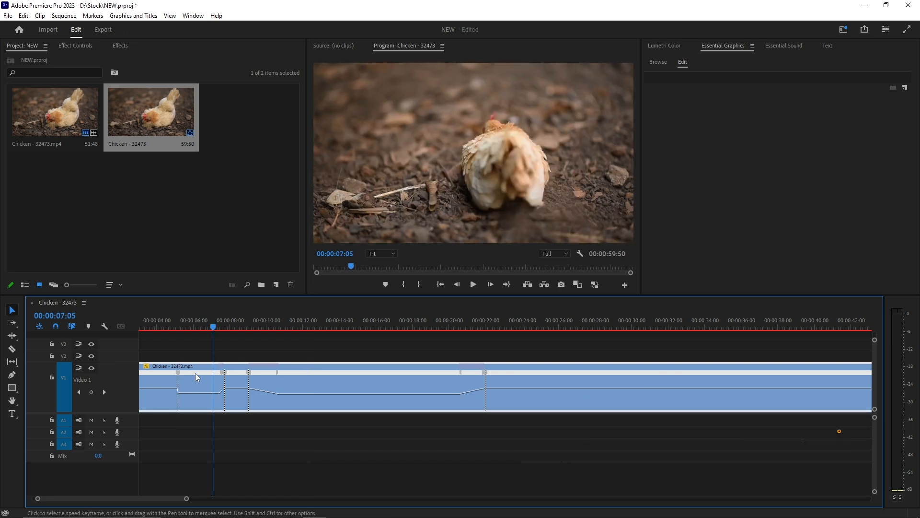
left_click(181, 373)
key("Delete")
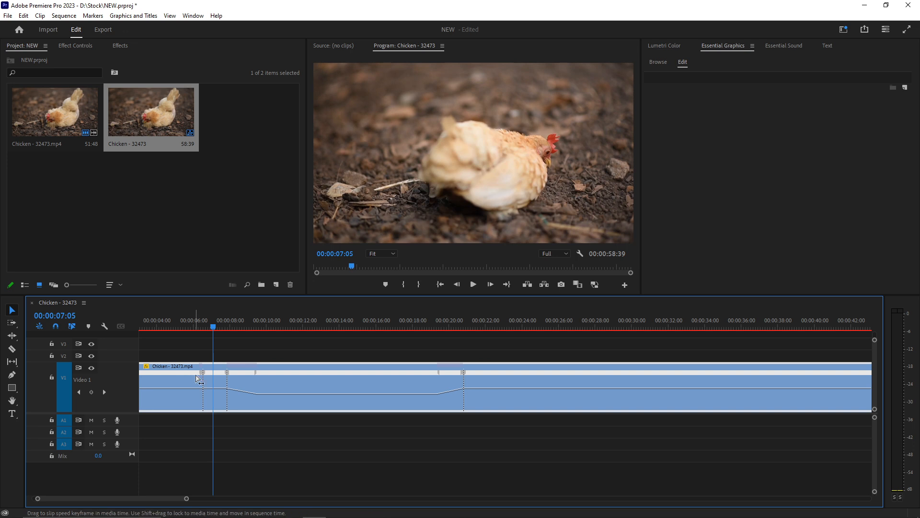
left_click_drag(202, 376, 199, 376)
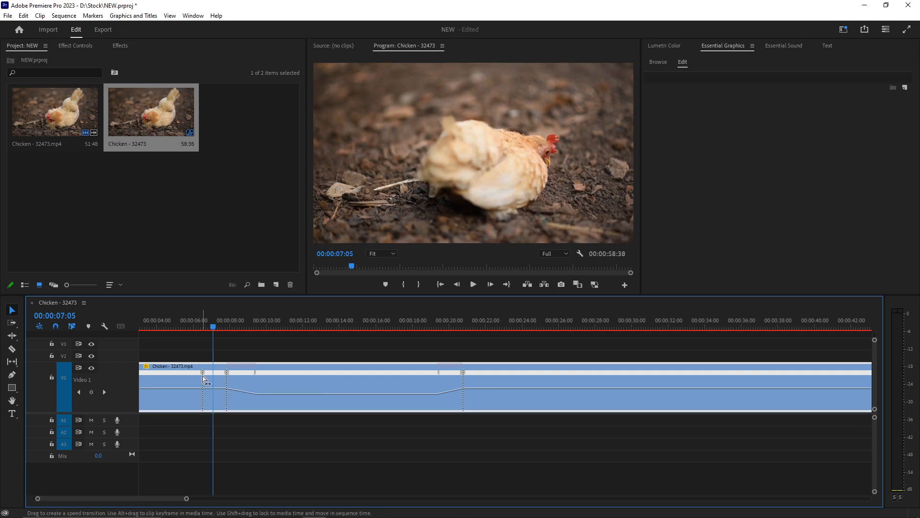
- Play the sequence from about 3 seconds into the remaining slowed section
key("minus")
left_click(186, 326)
key("space")
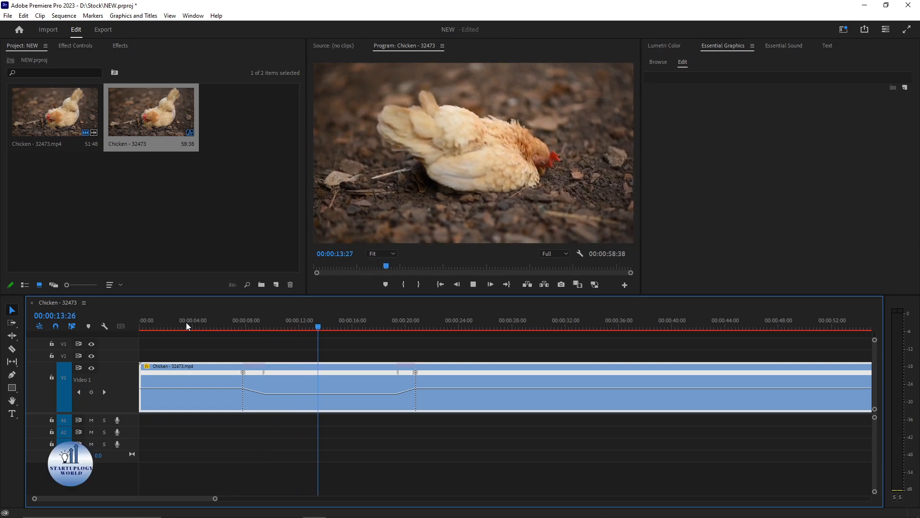
key("space")
- Delete the remaining speed keyframes so the whole clip plays at one constant speed
scroll(394, 357, "down", 1)
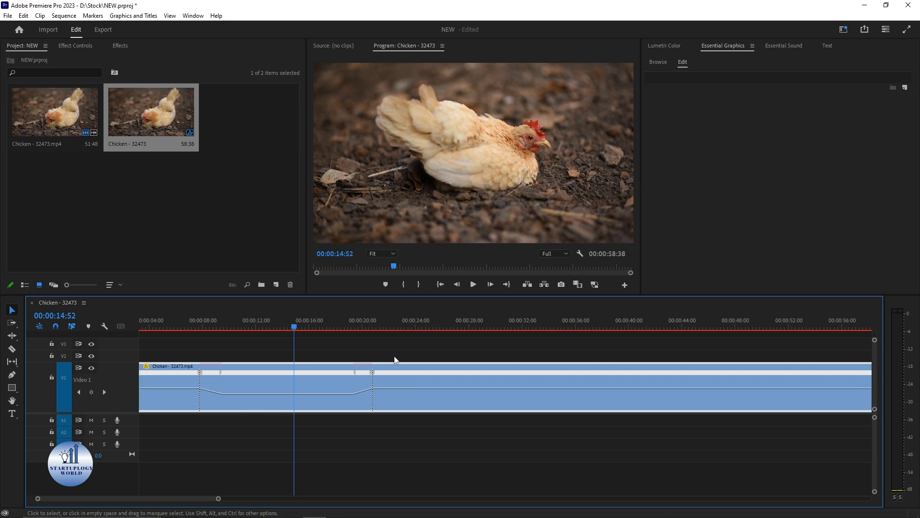
scroll(394, 359, "down", 1)
scroll(192, 377, "down", 3)
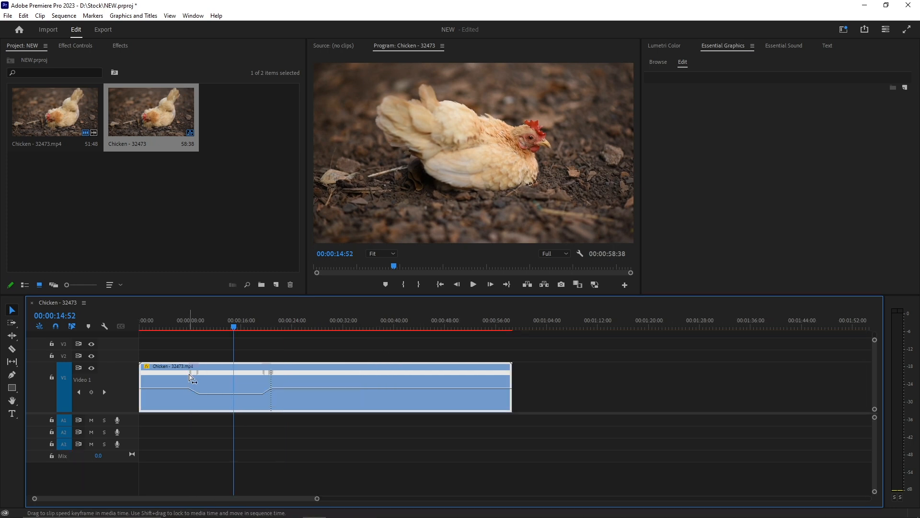
left_click_drag(190, 373, 197, 374)
left_click(195, 374)
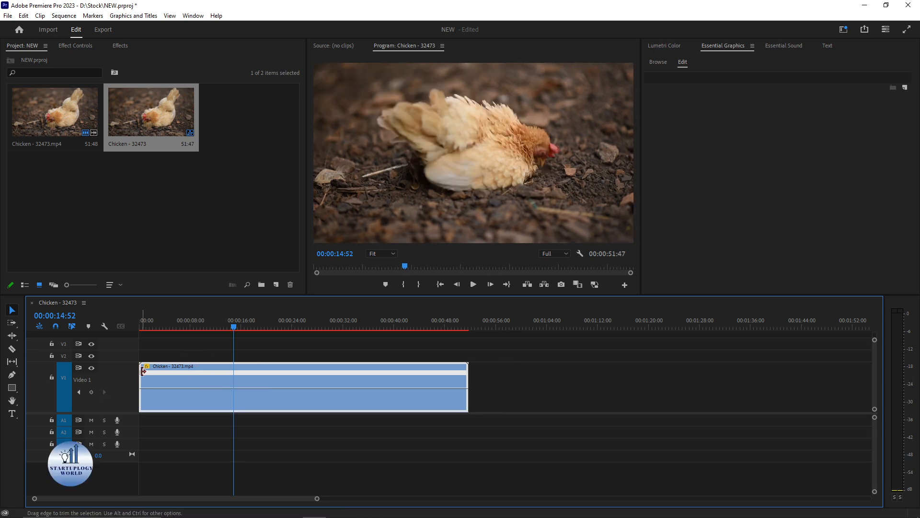
- Set the whole chicken clip's speed to 200%
scroll(149, 372, "up", 3)
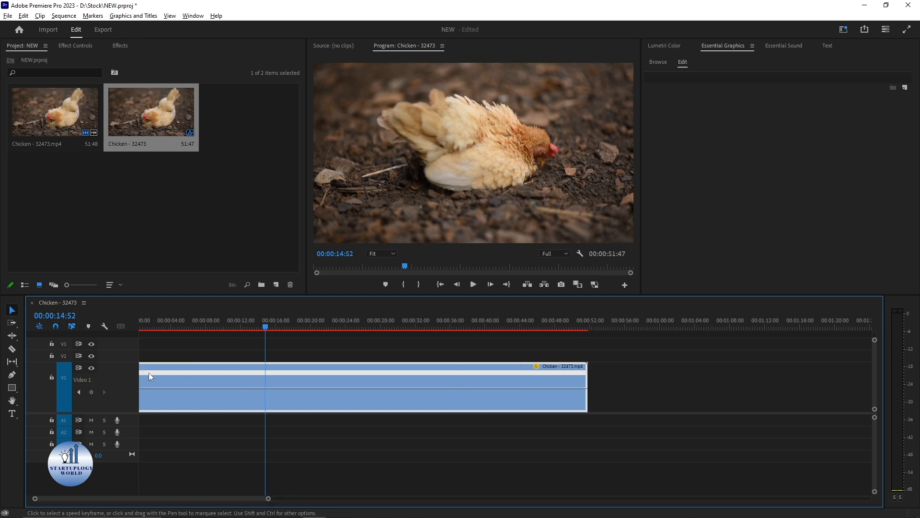
scroll(149, 372, "up", 1)
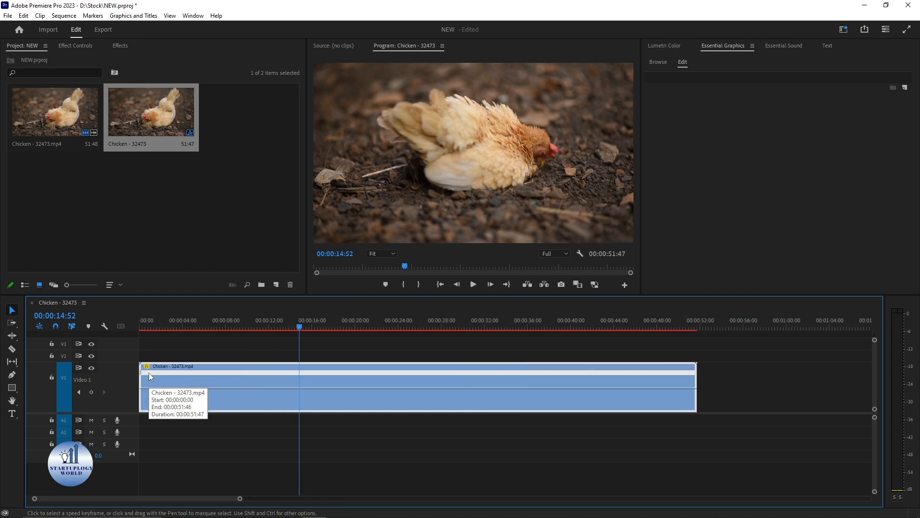
right_click(235, 380)
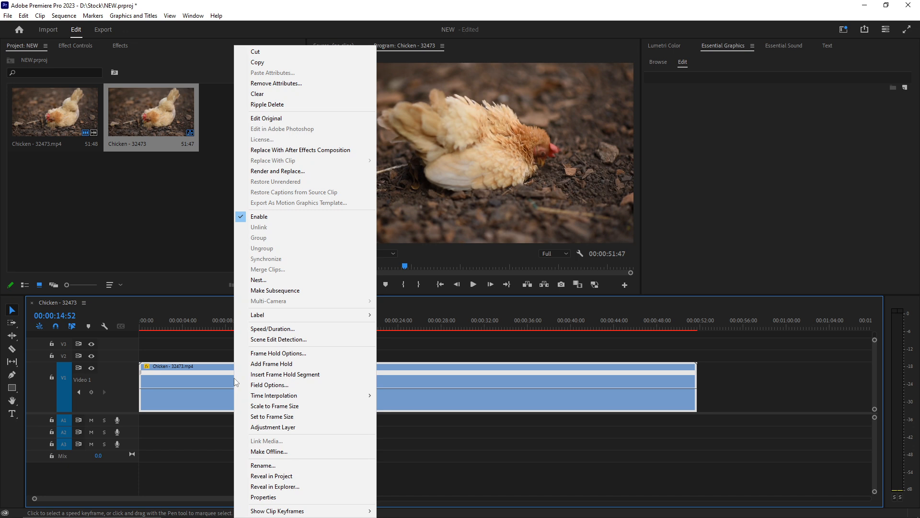
left_click(254, 331)
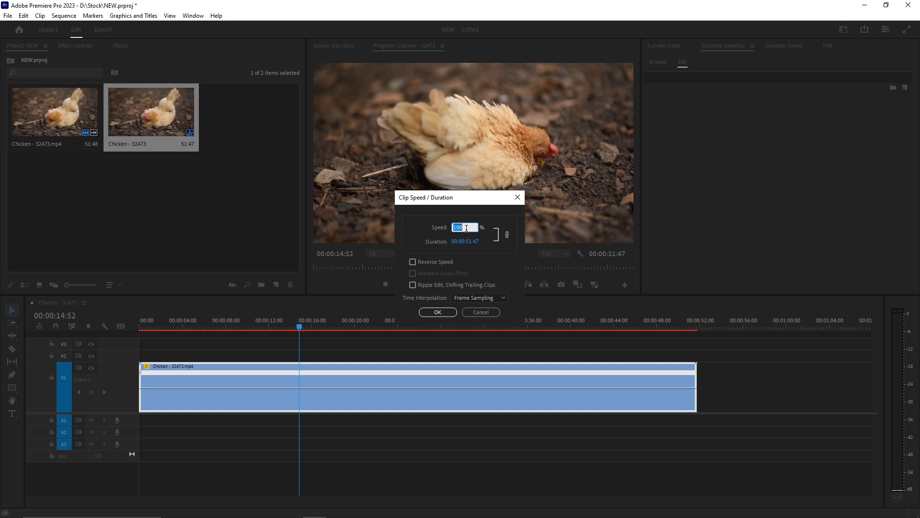
type("2")
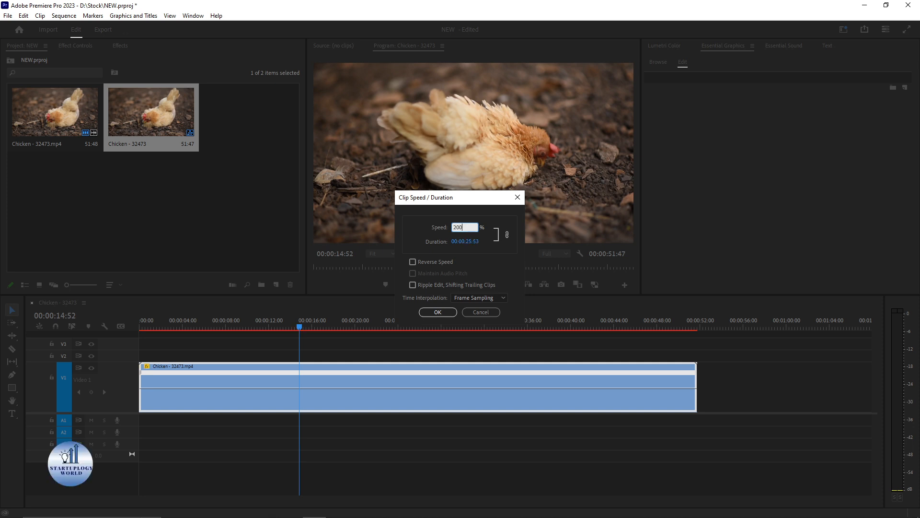
type("00")
left_click(442, 313)
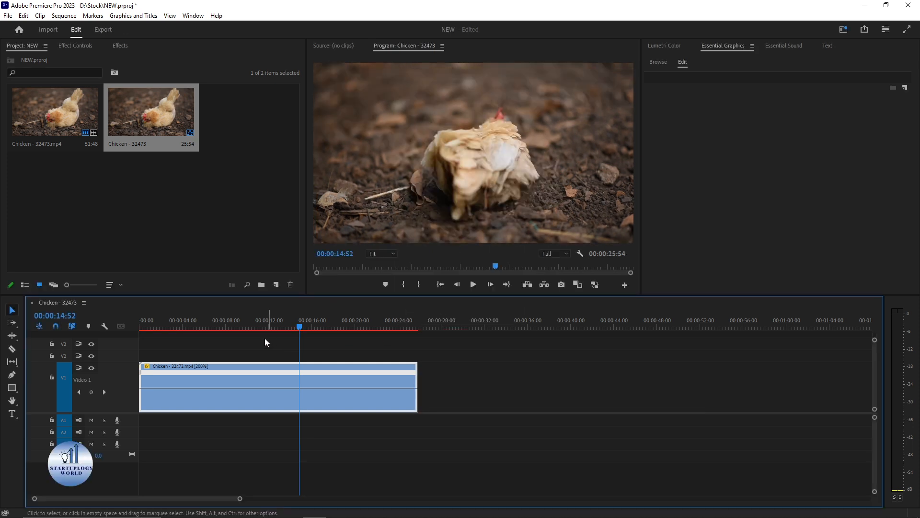
- Play the sped-up clip from the start of the sequence and undo the 200% speed change
left_click_drag(301, 331, 140, 325)
key("space")
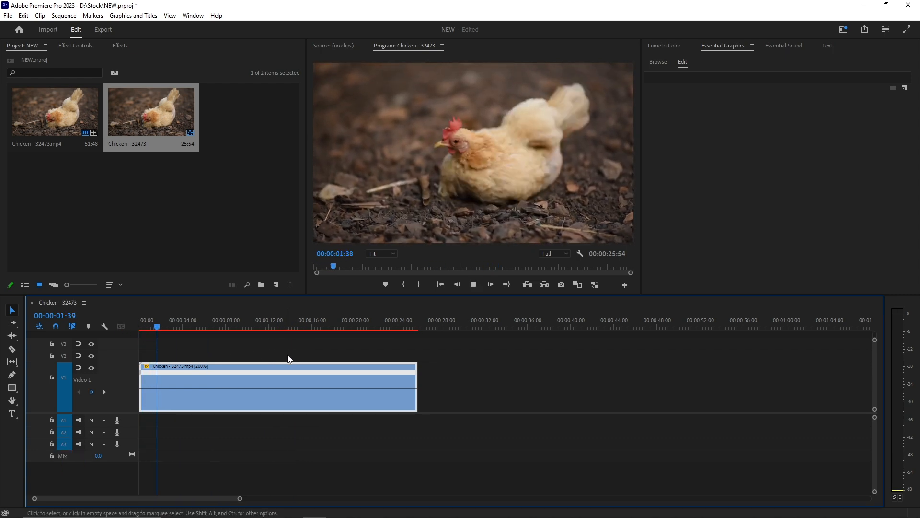
key("space")
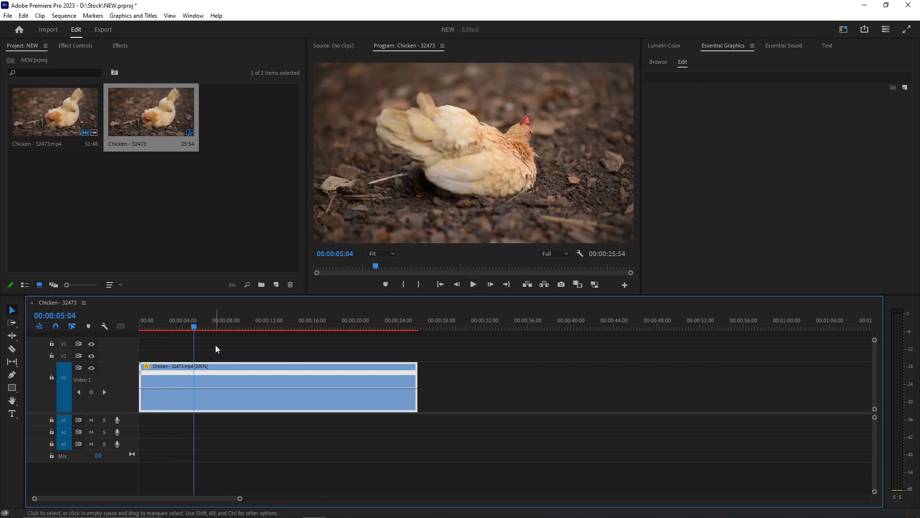
key("ctrl+z")
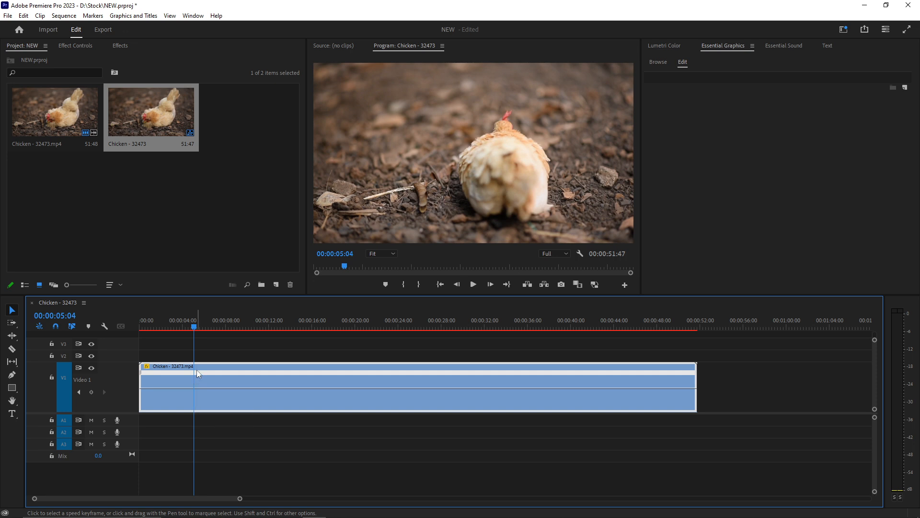
- Add four speed keyframes to the clip with the Pen tool at about 3.5, 5, 20.5 and 21.5 seconds
left_click(12, 375)
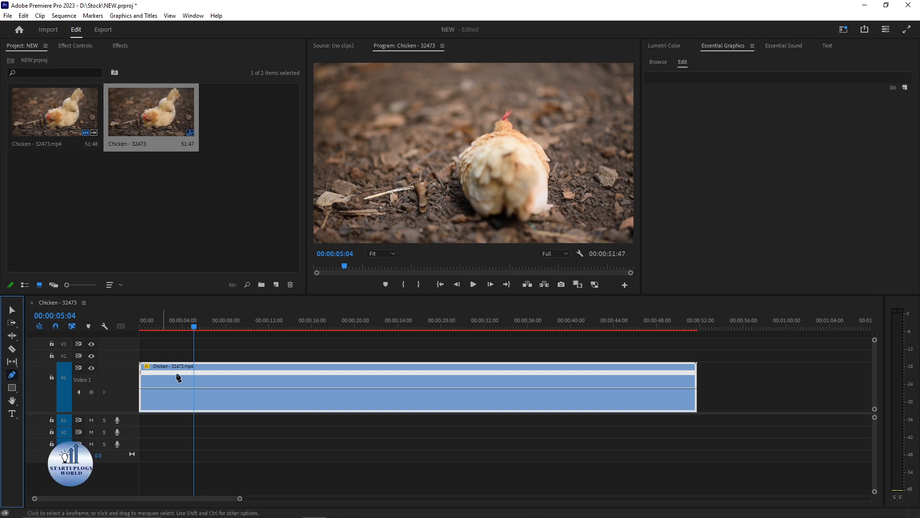
left_click(195, 392)
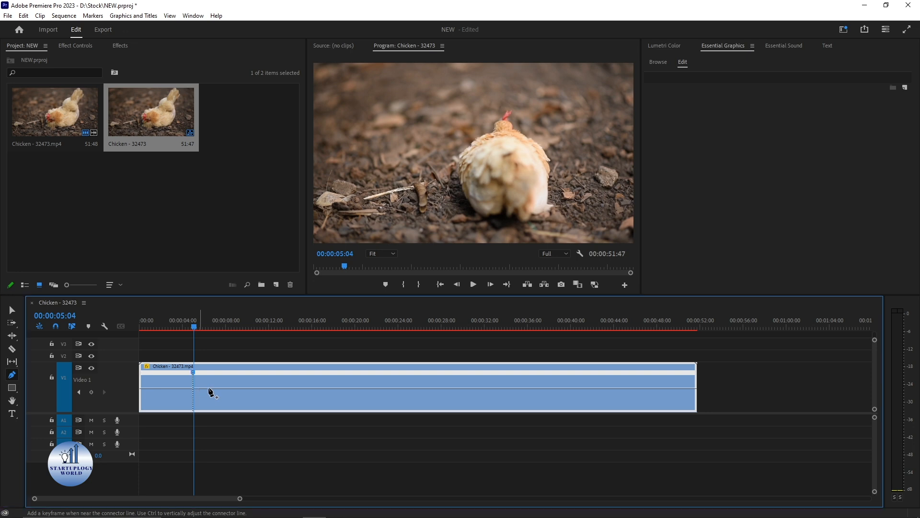
left_click(361, 389)
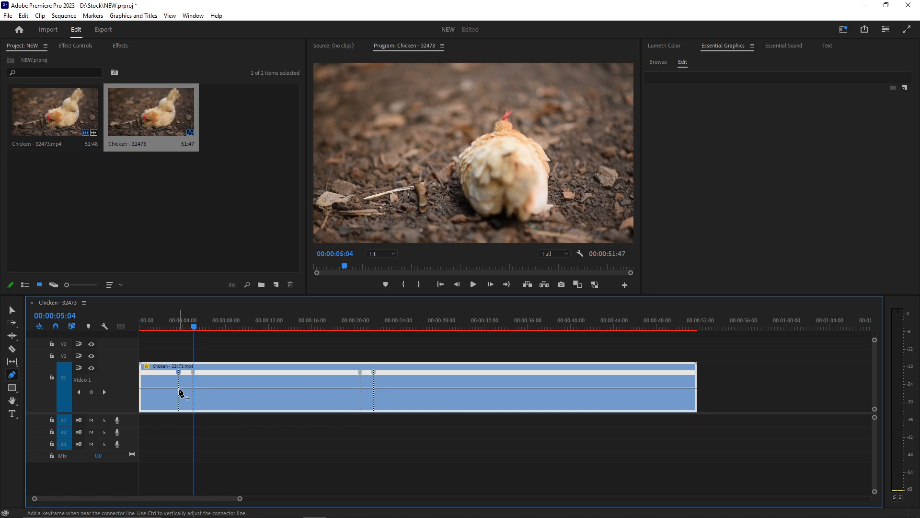
mouse_move(181, 393)
- Speed up the section between the inner keyframes by raising its speed line, and play back from about 2 seconds
left_click(13, 310)
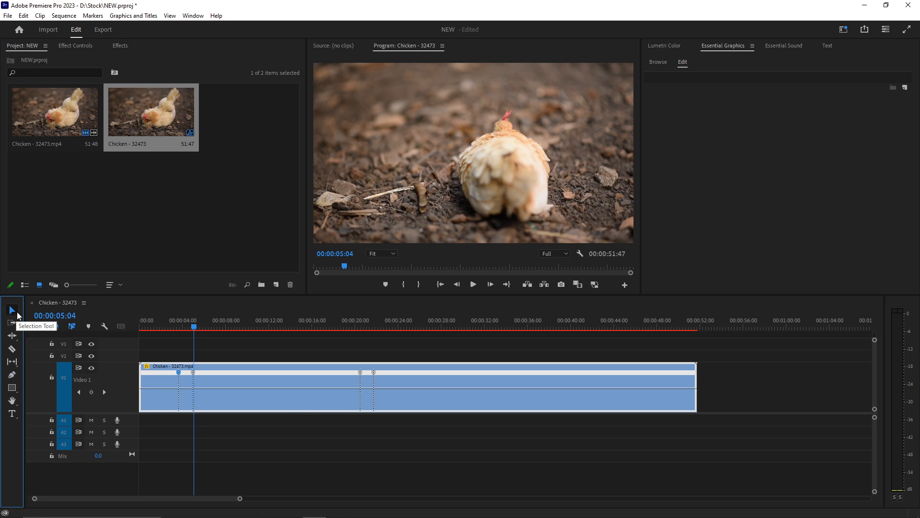
left_click(208, 389)
left_click_drag(208, 386, 210, 378)
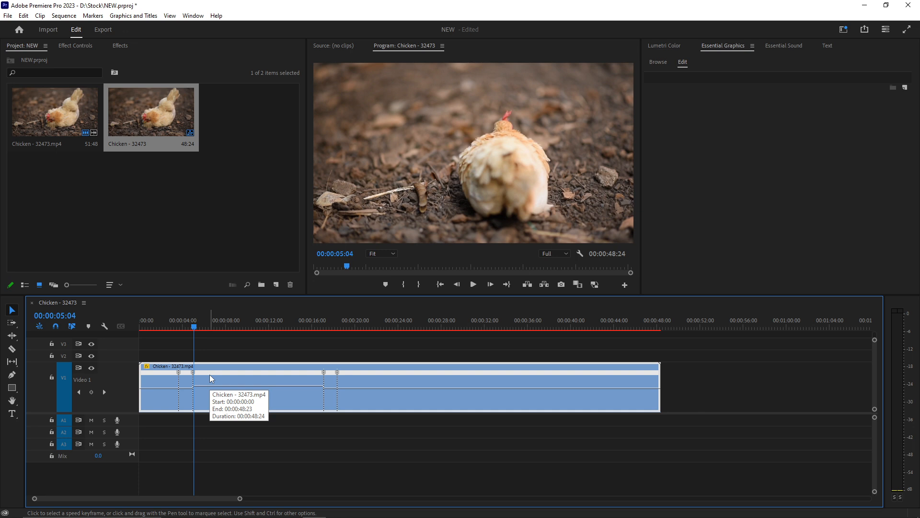
left_click_drag(216, 386, 216, 378)
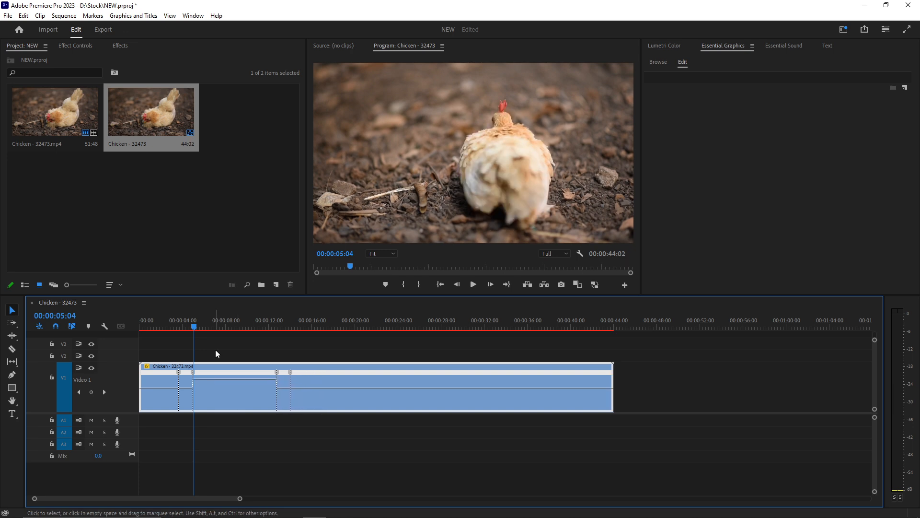
left_click_drag(172, 328, 164, 327)
key("space")
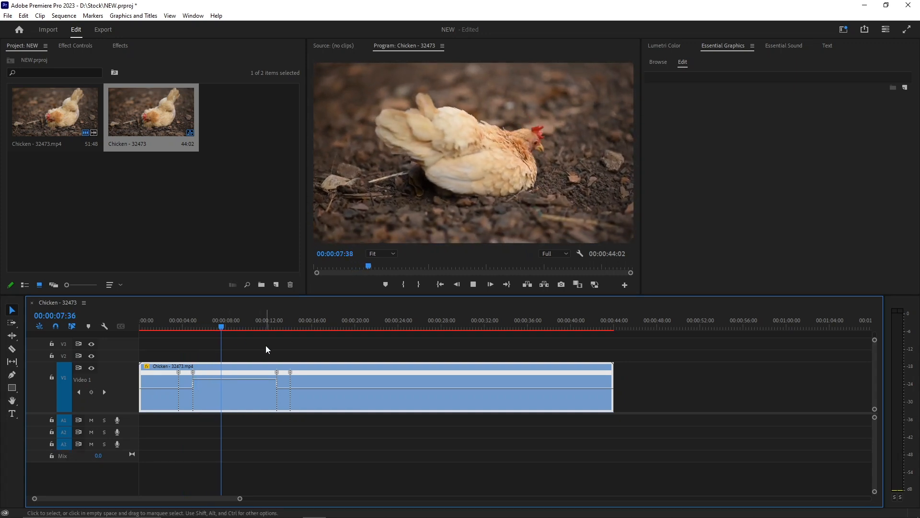
key("space")
- Raise the fast section's speed further and split its start and end keyframes into gradual speed transitions
left_click_drag(242, 380, 242, 372)
left_click(192, 373)
left_click_drag(193, 376, 177, 376)
left_click_drag(246, 377, 250, 377)
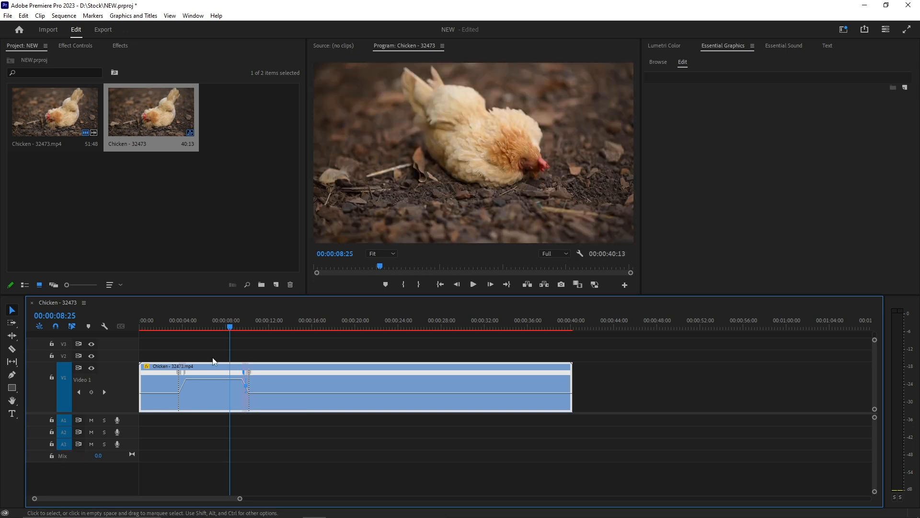
- Play the sequence from about 3 seconds through the fast section and its speed transitions
left_click(171, 329)
key("space")
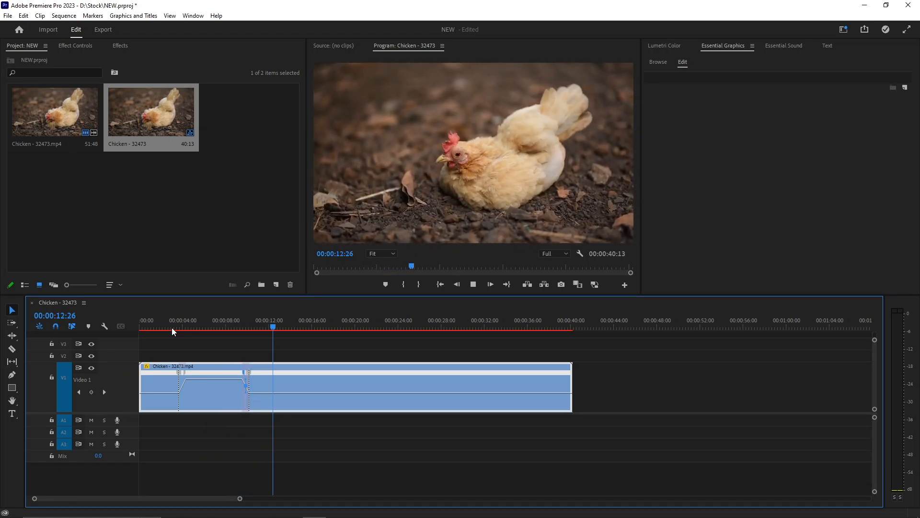
key("space")
left_click(227, 343)
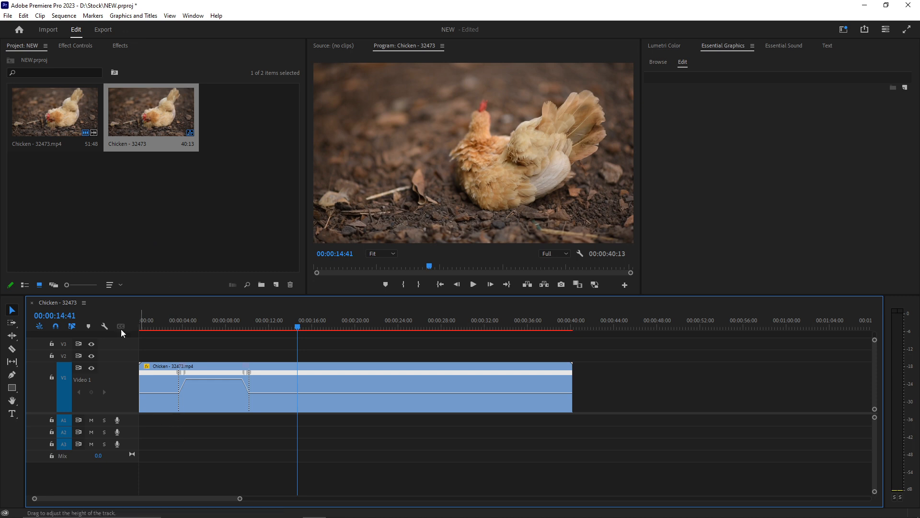
- Import the audio file A Day At Sea.mp3 from the NCS folder in Music into the project
left_click(143, 228)
double_click(143, 228)
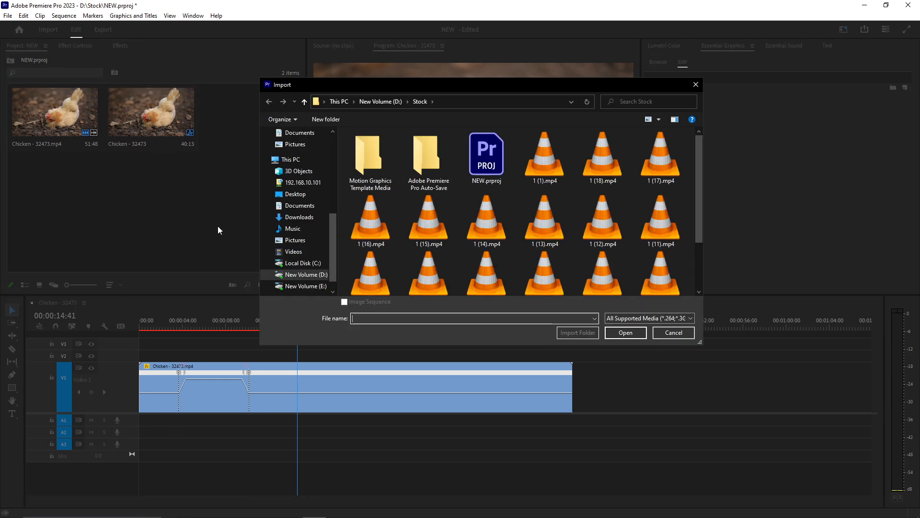
left_click(293, 228)
double_click(361, 147)
double_click(379, 147)
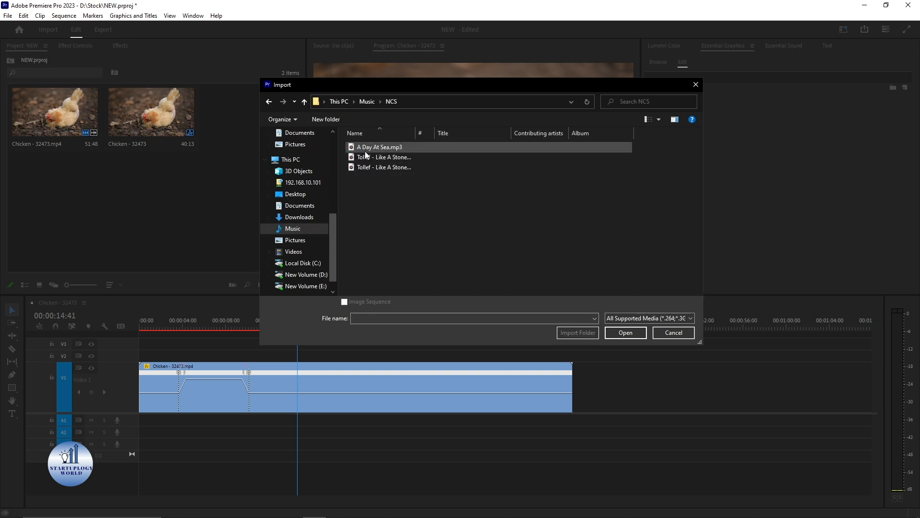
- Place A Day At Sea.mp3 on audio track A1 at the sequence start and enlarge the track to inspect its waveform
left_click_drag(240, 117, 139, 421)
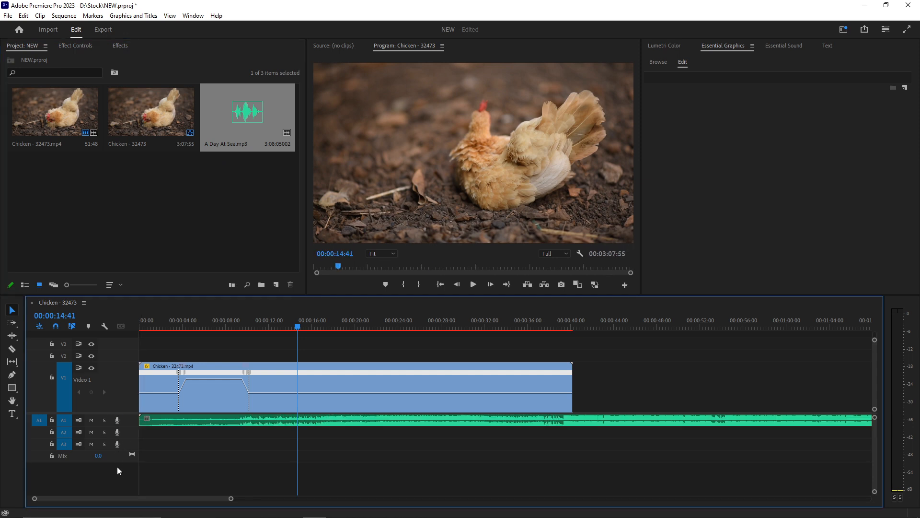
double_click(128, 427)
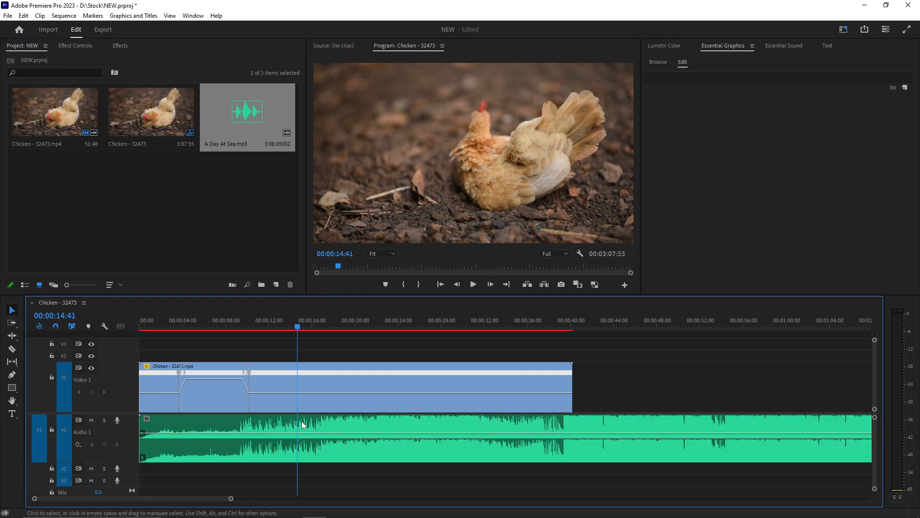
left_click(565, 425)
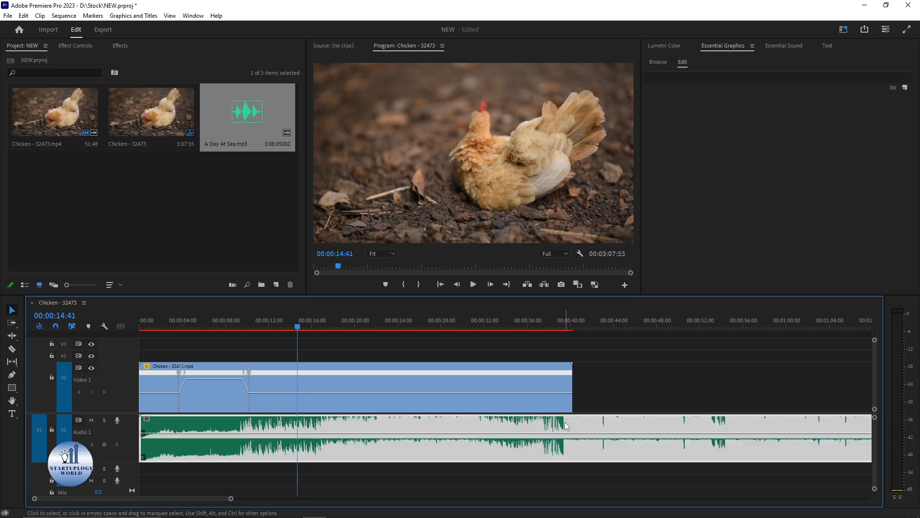
left_click_drag(280, 326, 241, 322)
scroll(230, 459, "up", 2)
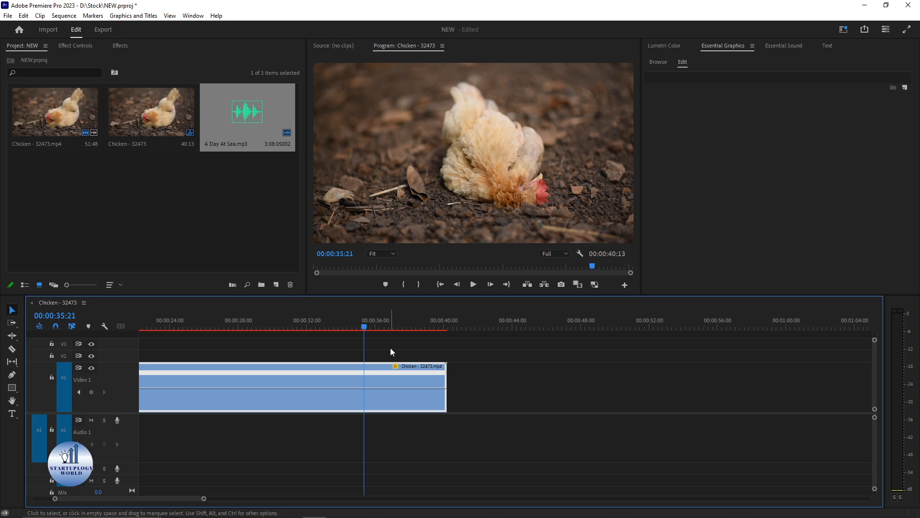
- Play the clip from about 33 seconds and split it with the Razor tool at 00:00:34:17
left_click_drag(364, 327, 323, 328)
key("space")
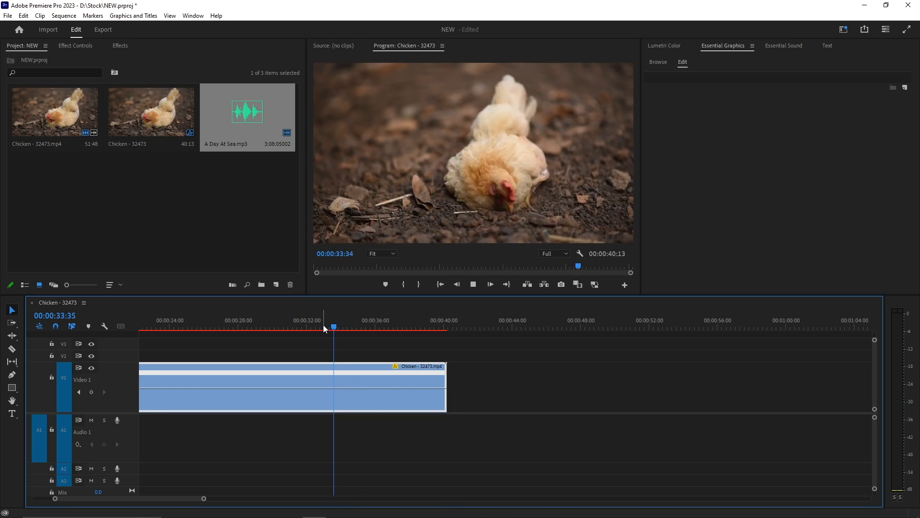
key("space")
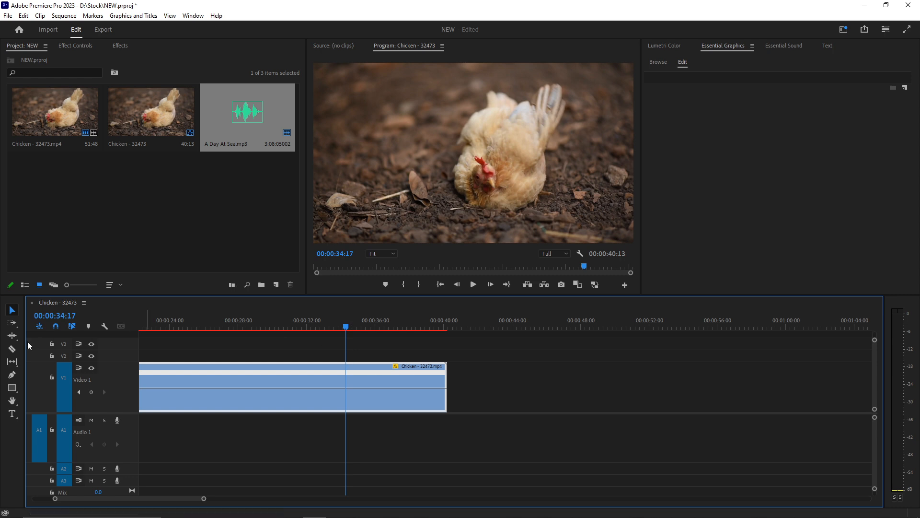
left_click(12, 348)
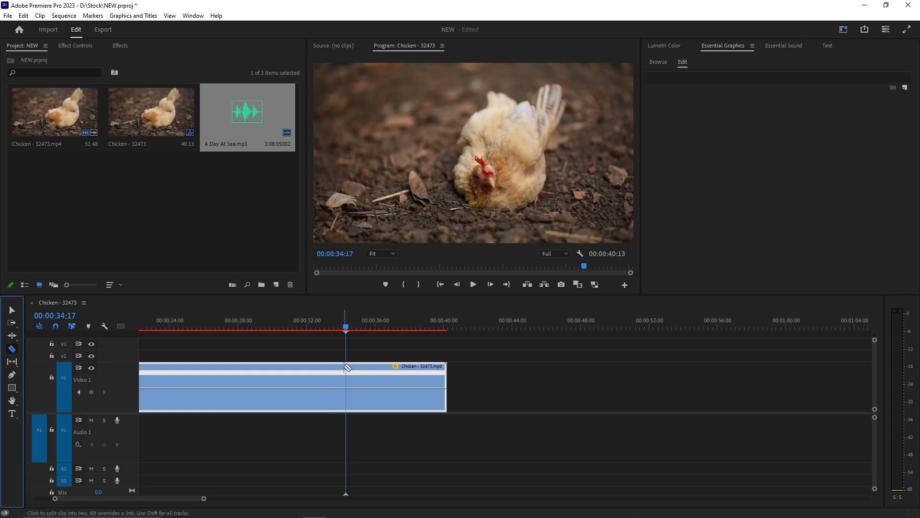
left_click(346, 368)
scroll(333, 357, "up", 1)
scroll(346, 352, "up", 3)
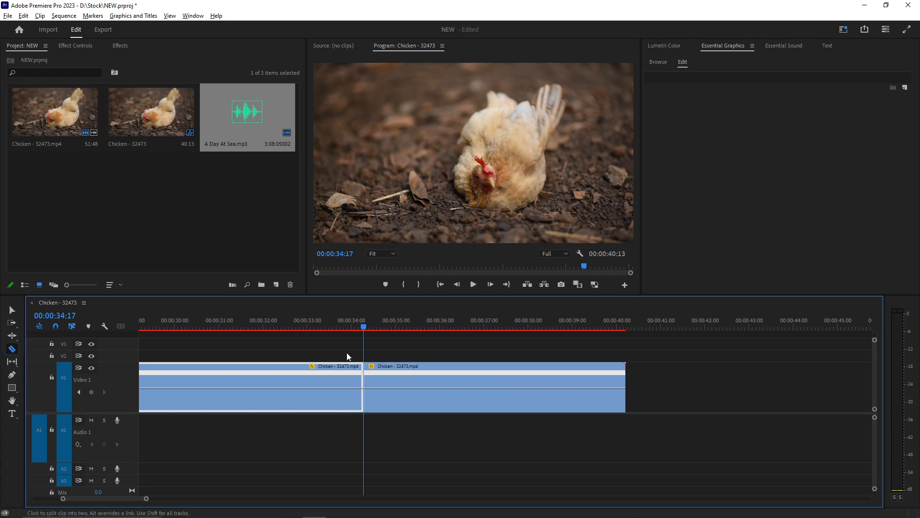
- Cut the short piece from 00:00:34:11 to 00:00:34:17, move it onto track V2, and extend the preceding clip over the gap
left_click_drag(378, 328, 370, 328)
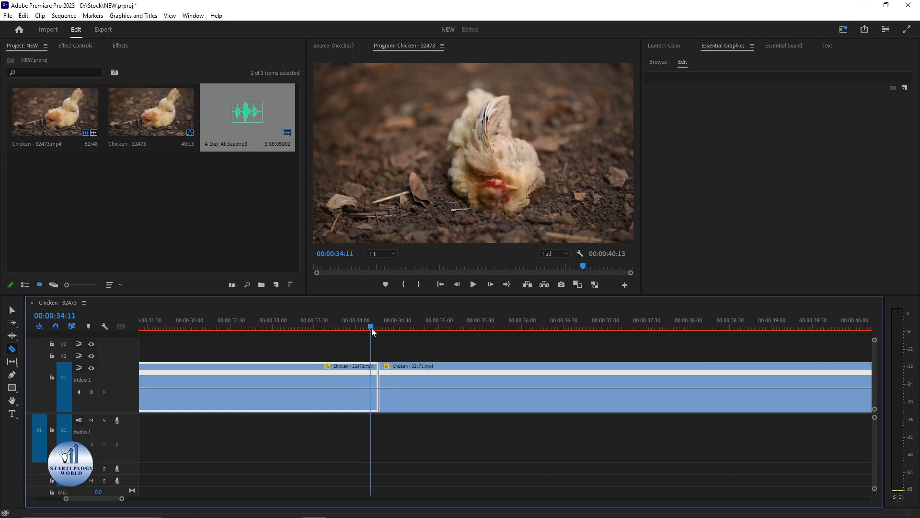
left_click(374, 381)
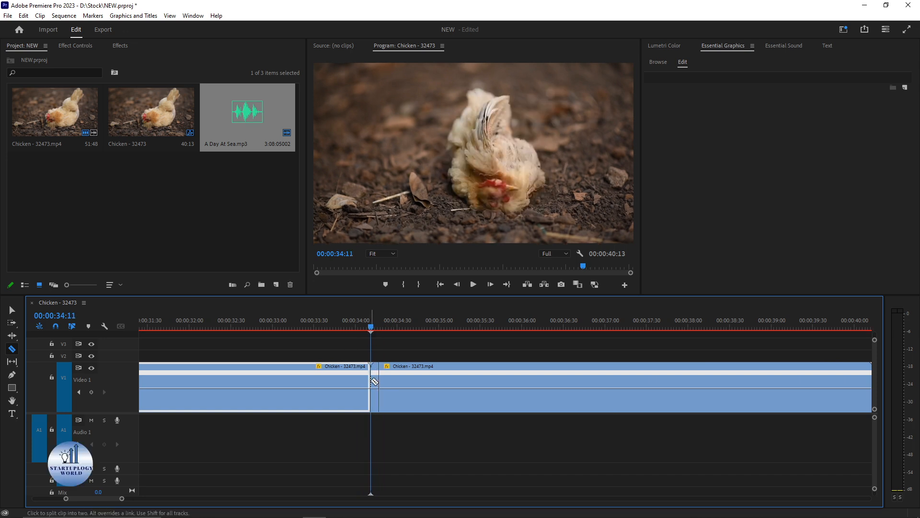
key("v")
left_click(375, 383)
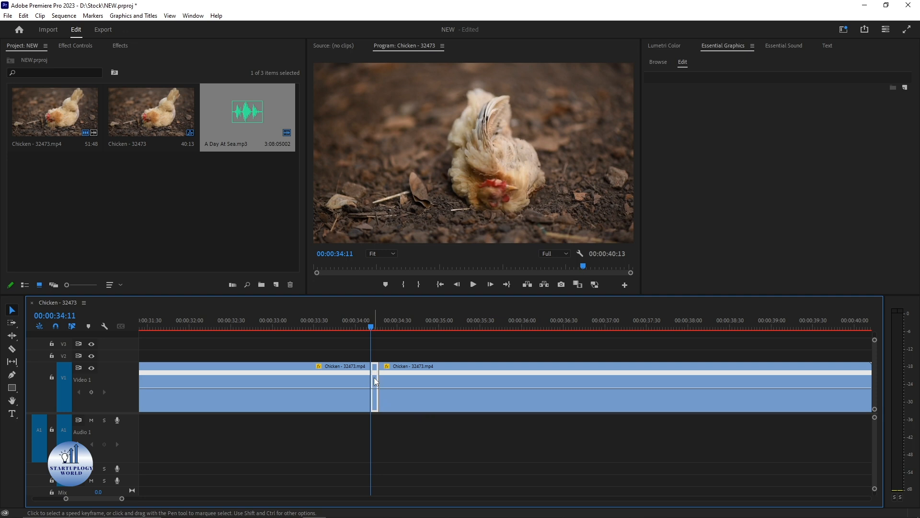
key("Delete")
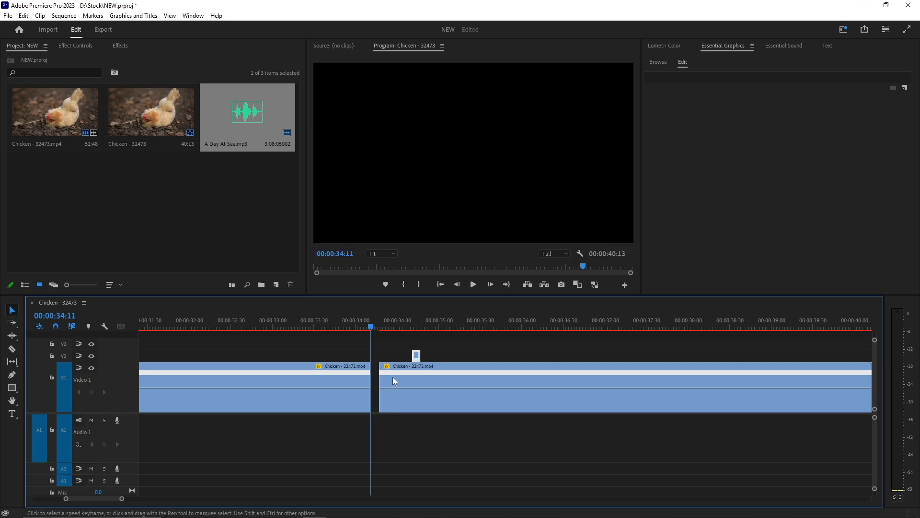
left_click_drag(373, 384, 378, 384)
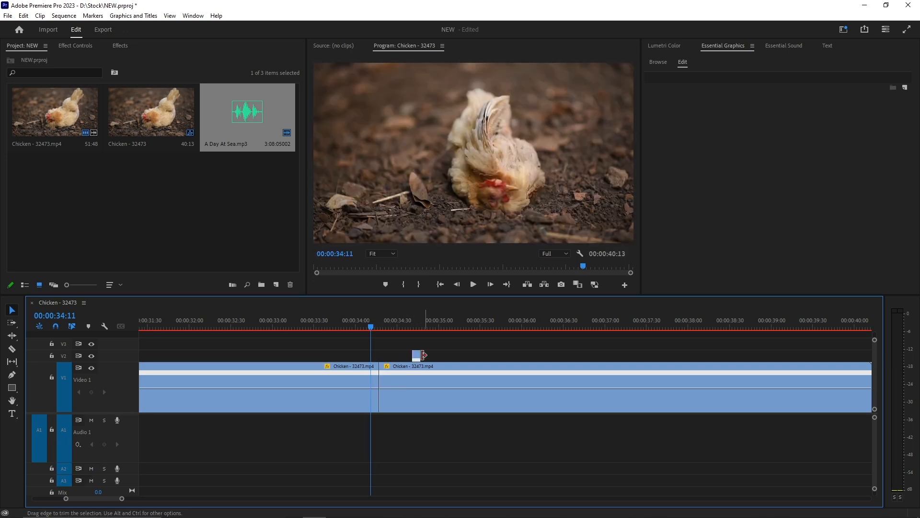
- Move the short piece onto track V1 beyond the main footage and place the playhead at its end
scroll(415, 358, "down", 4)
scroll(415, 359, "up", 1)
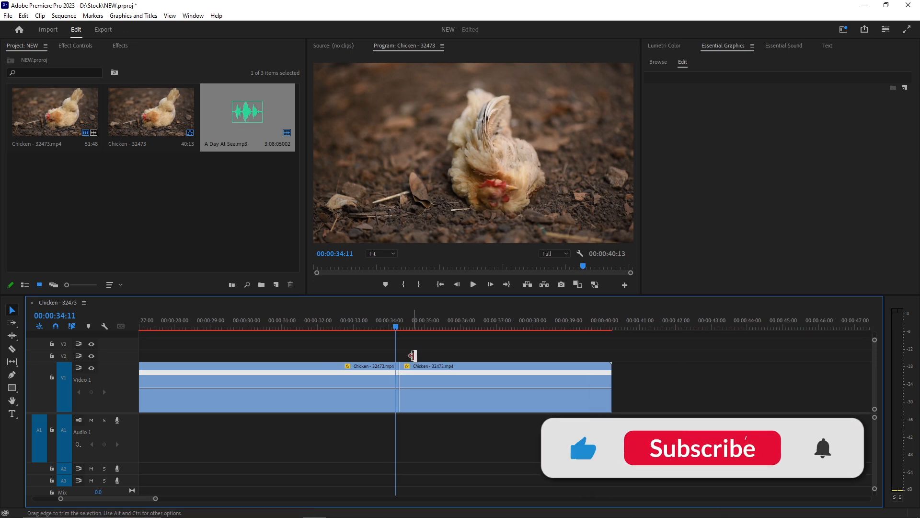
left_click_drag(415, 358, 641, 385)
scroll(653, 357, "up", 1)
left_click_drag(591, 268, 648, 268)
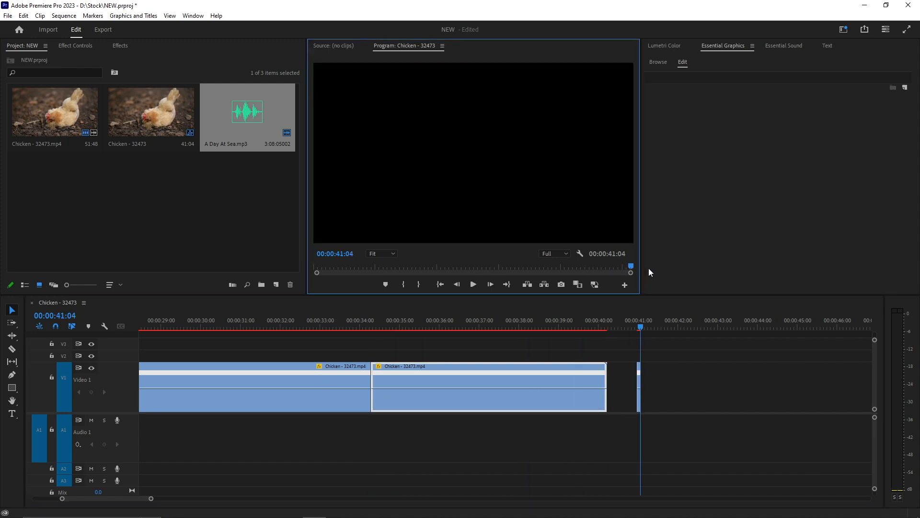
- Apply a frame hold to the short piece, with Hold On set to Source Timecode at frame 00:00:34:17
scroll(654, 381, "up", 3)
scroll(654, 384, "up", 2)
left_click(588, 384)
right_click(586, 385)
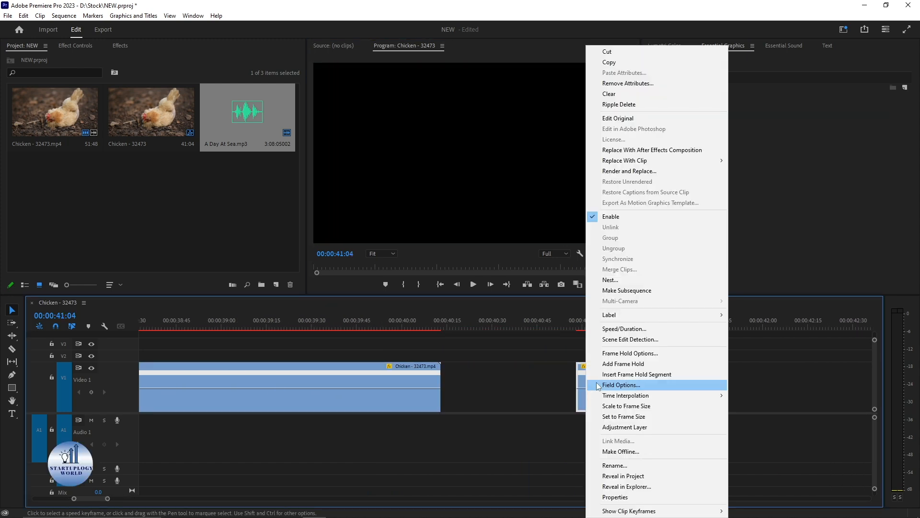
left_click(636, 354)
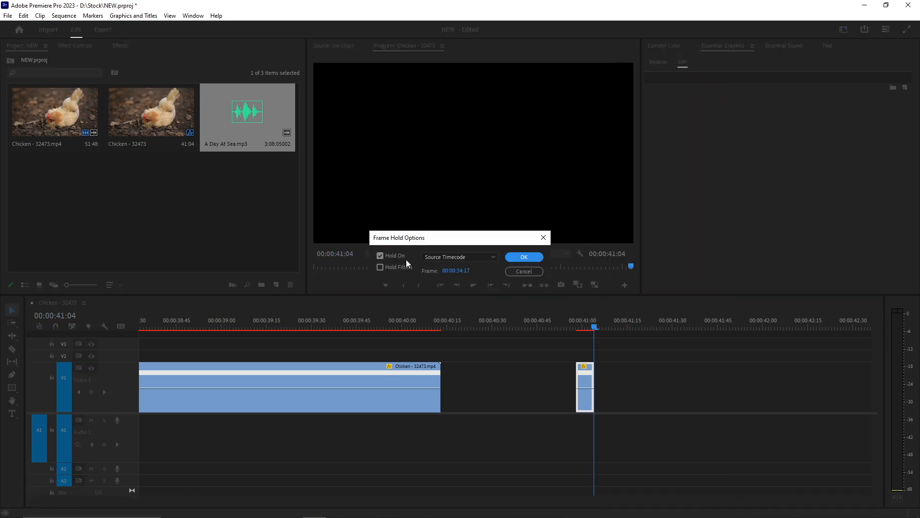
left_click(441, 259)
left_click(449, 267)
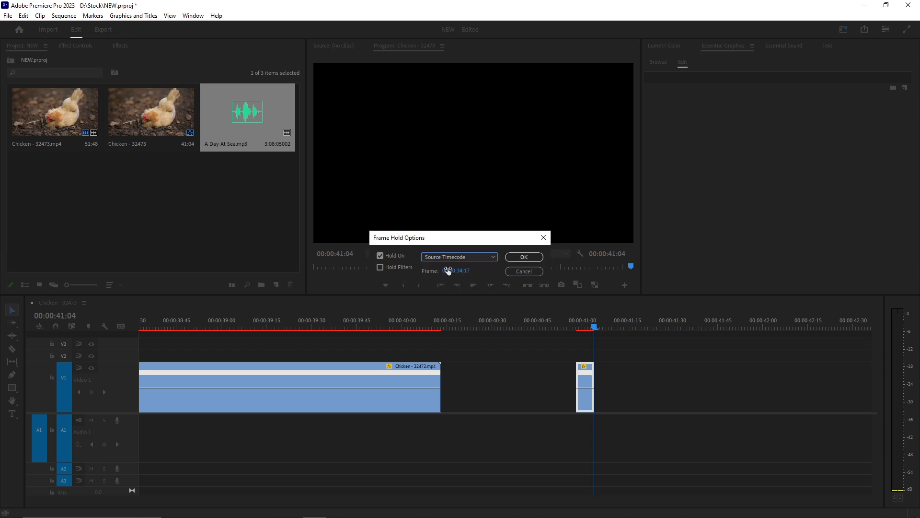
left_click(514, 258)
- Extend the held clip to end at about 00:00:46:31 and play it to check the frozen frame
left_click(580, 330)
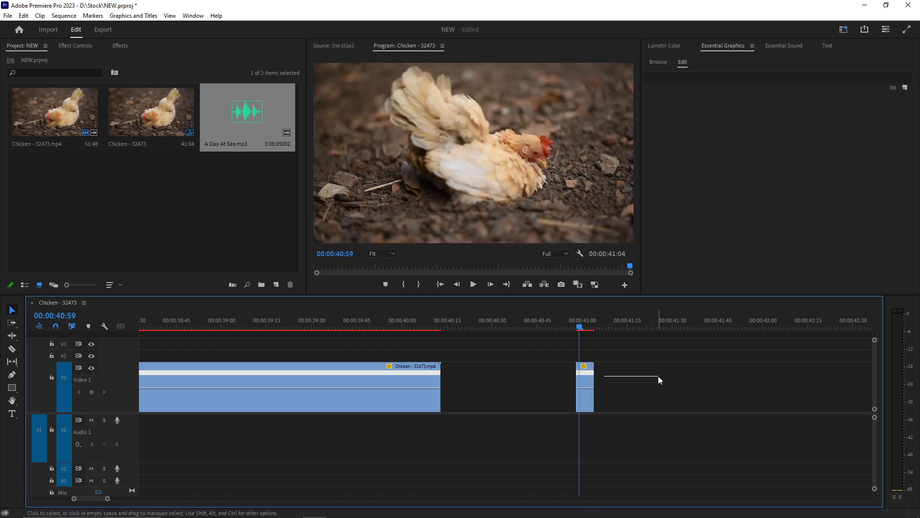
left_click_drag(598, 375, 756, 376)
left_click_drag(581, 330, 607, 330)
key("minus")
key("minus")
key("minus")
key("minus")
key("minus")
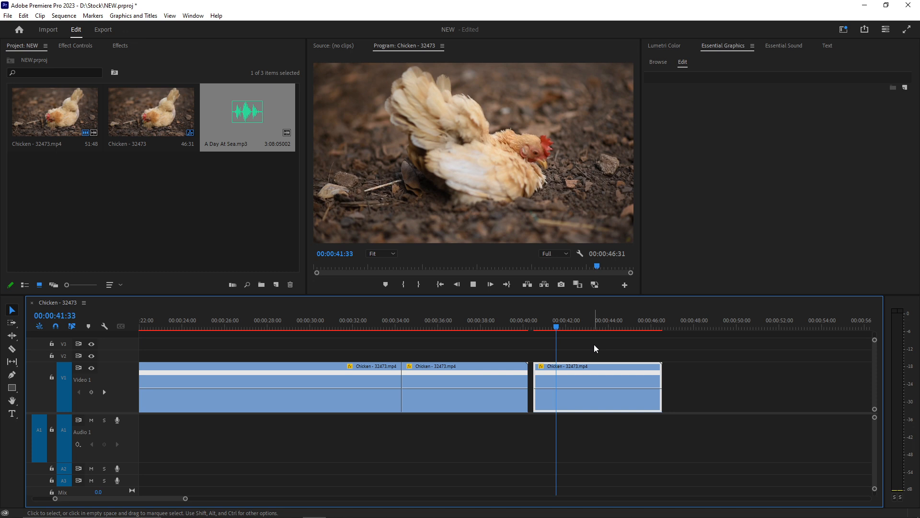
- Stop playback and delete the held clip that sits after the main footage
key("space")
key("Delete")
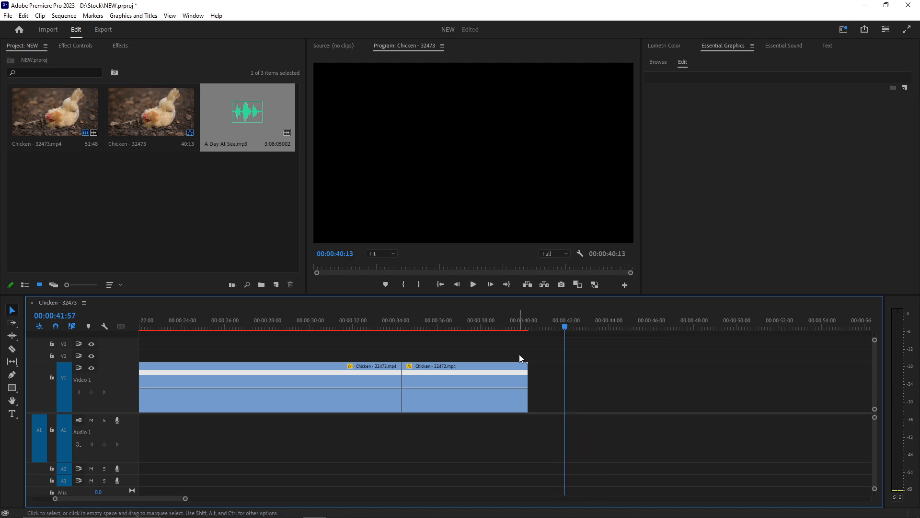